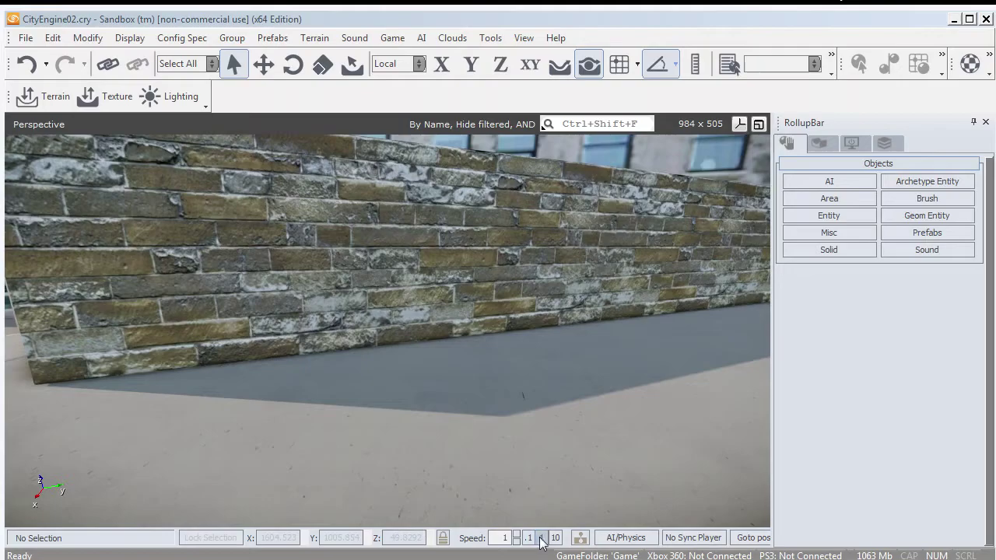
# Step: Inspect the brick wall's surface in the level up close and from several angles
pyautogui.press('w')
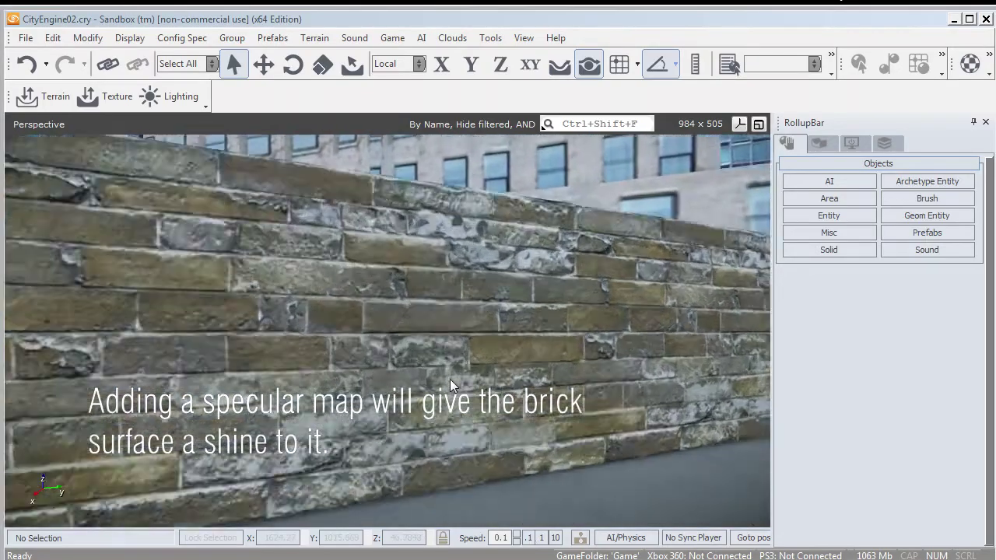
pyautogui.press('w')
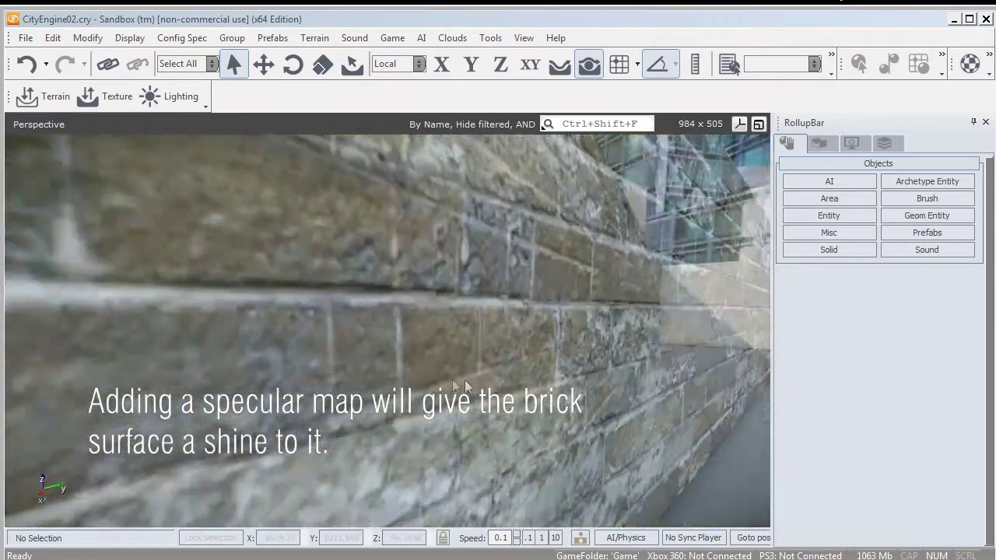
pyautogui.press('d')
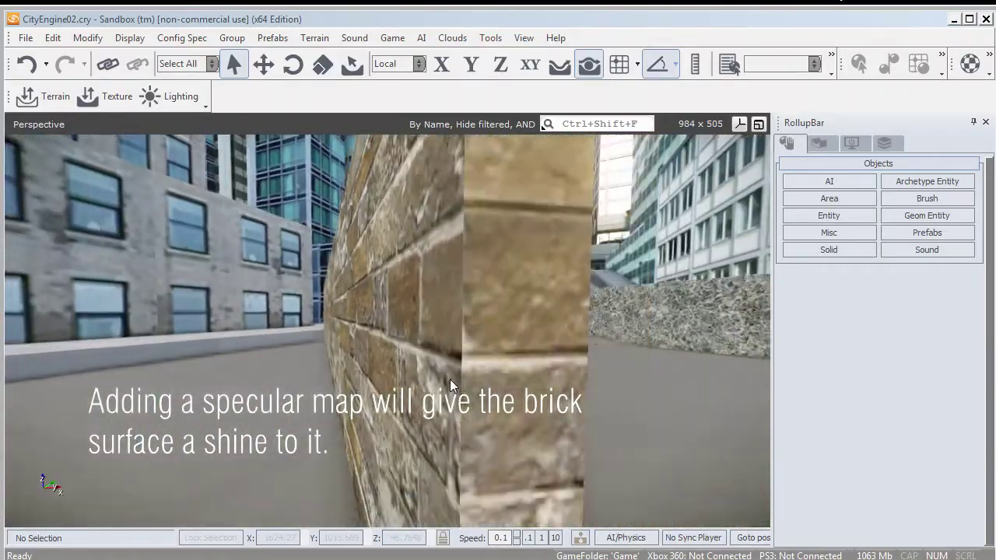
pyautogui.press('s')
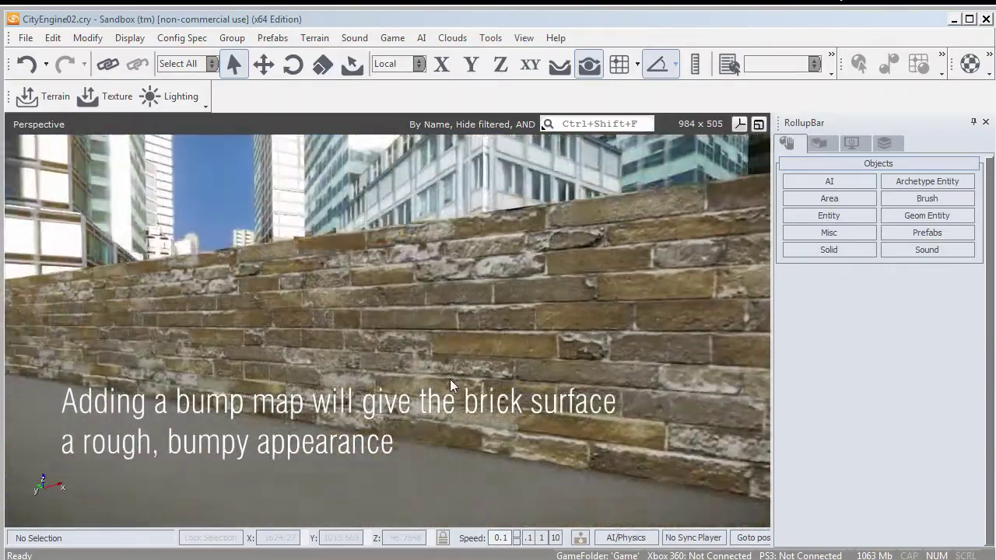
pyautogui.press('w')
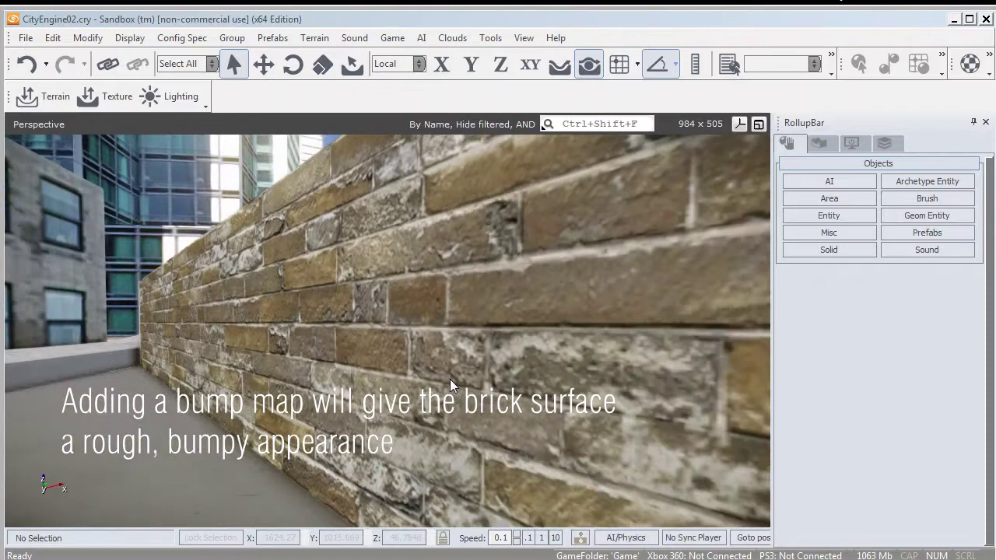
pyautogui.press('w')
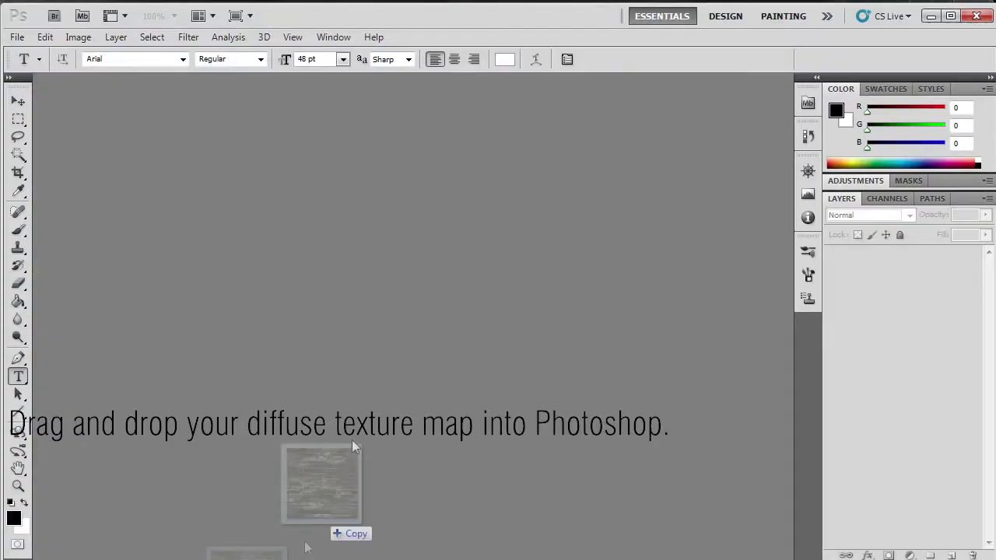
# Step: Switch to Photoshop, open the brick.tif diffuse texture ignoring its damaged data, and convert the background into a regular layer
pyautogui.moveTo(351, 440); pyautogui.dragTo(369, 384)
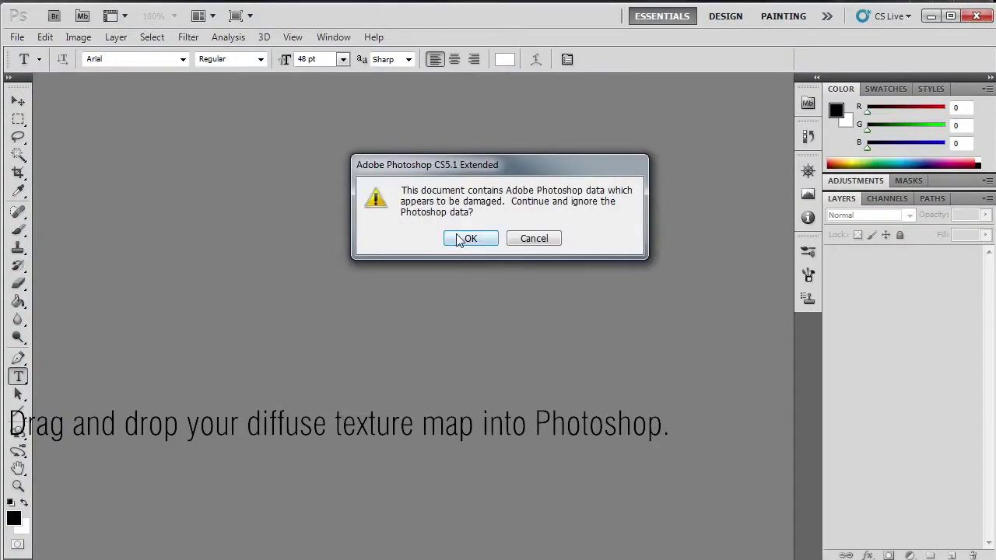
pyautogui.click(470, 238)
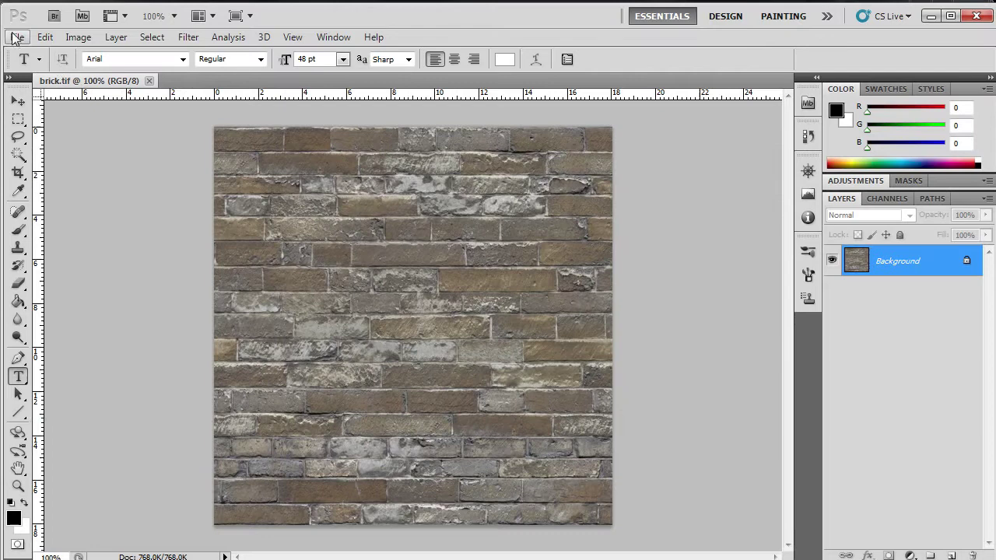
pyautogui.doubleClick(900, 263)
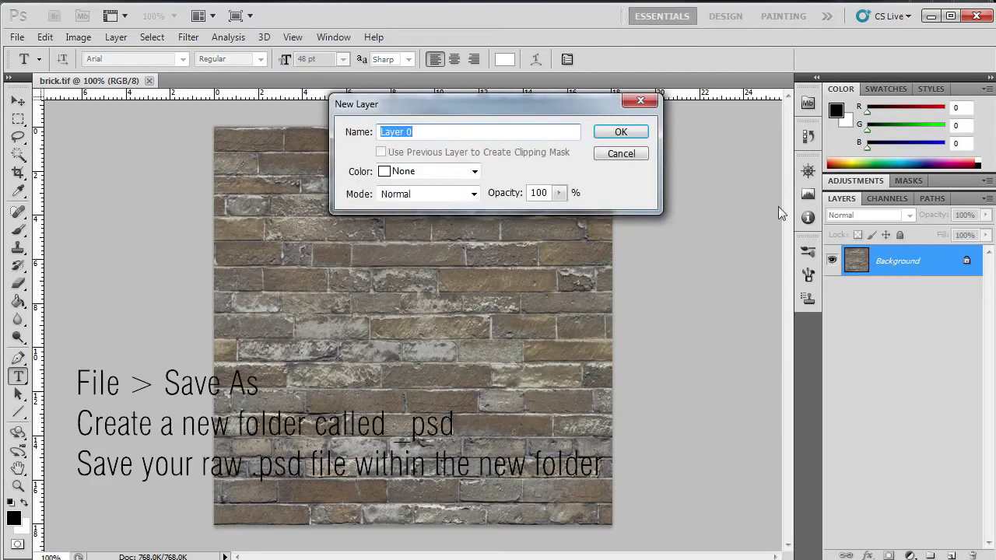
pyautogui.click(631, 137)
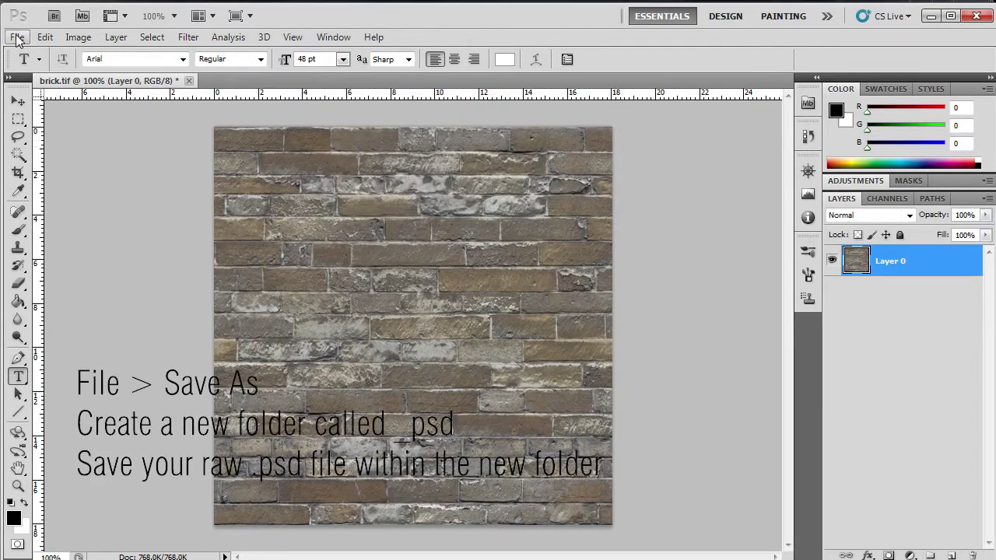
# Step: Save the document as brick.psd in the _psd folder, replacing the existing file
pyautogui.click(17, 38)
pyautogui.click(53, 277)
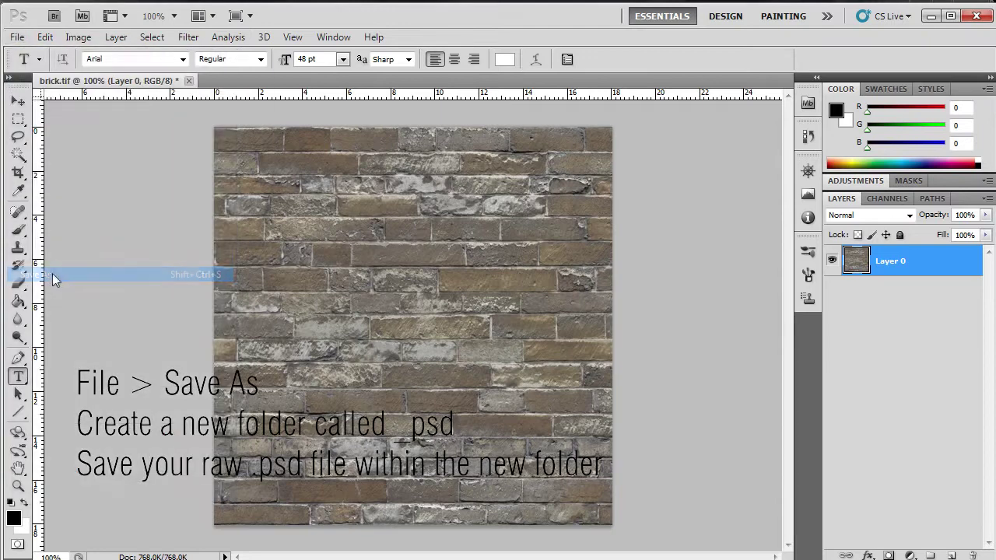
pyautogui.doubleClick(401, 128)
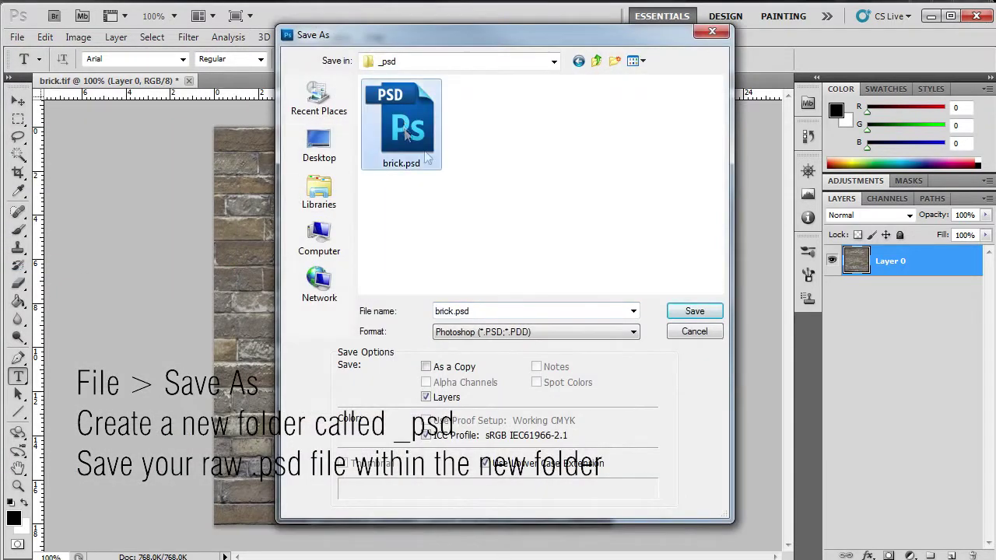
pyautogui.click(695, 313)
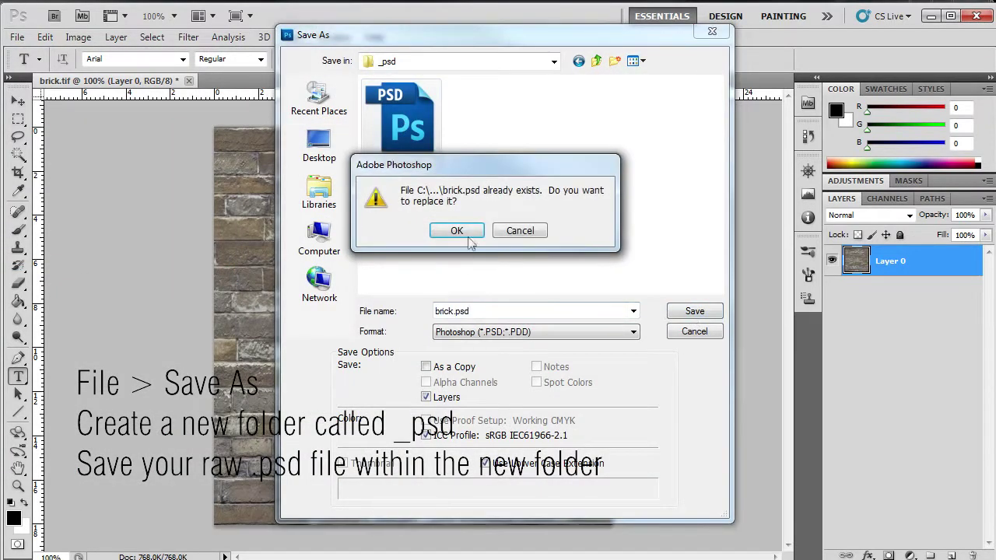
pyautogui.click(466, 233)
pyautogui.click(665, 129)
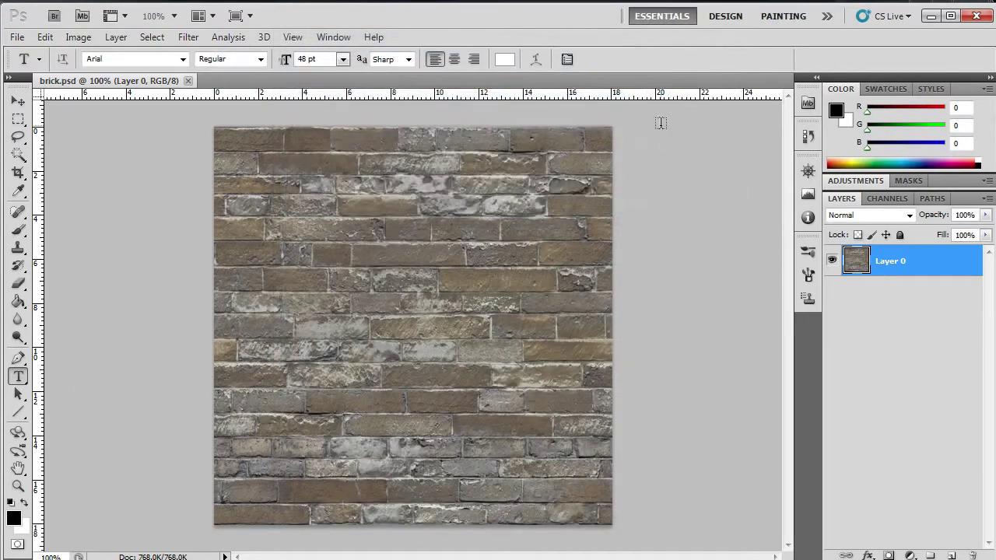
# Step: Duplicate Layer 0 twice and add three new layer groups above the copies
pyautogui.moveTo(886, 263); pyautogui.dragTo(951, 556)
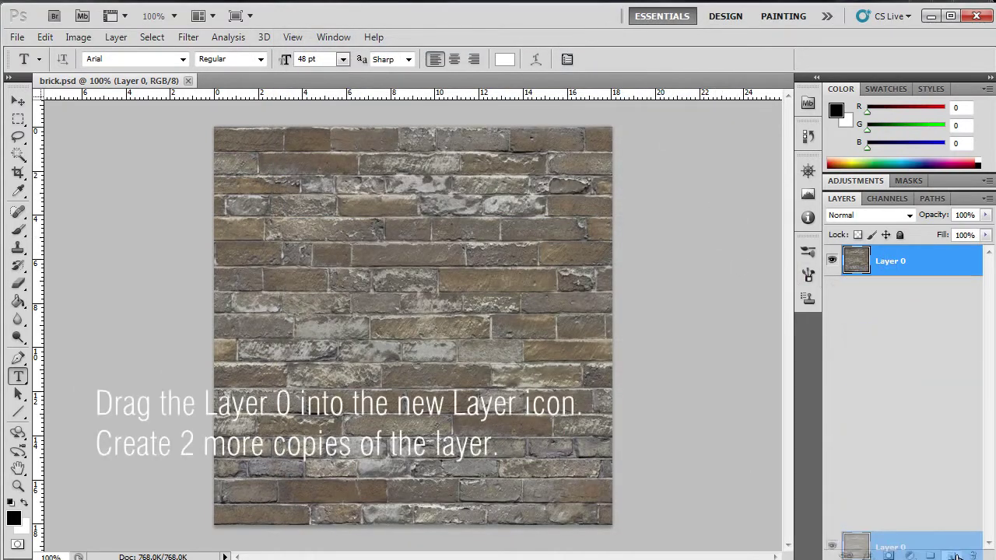
pyautogui.moveTo(893, 266); pyautogui.dragTo(950, 556)
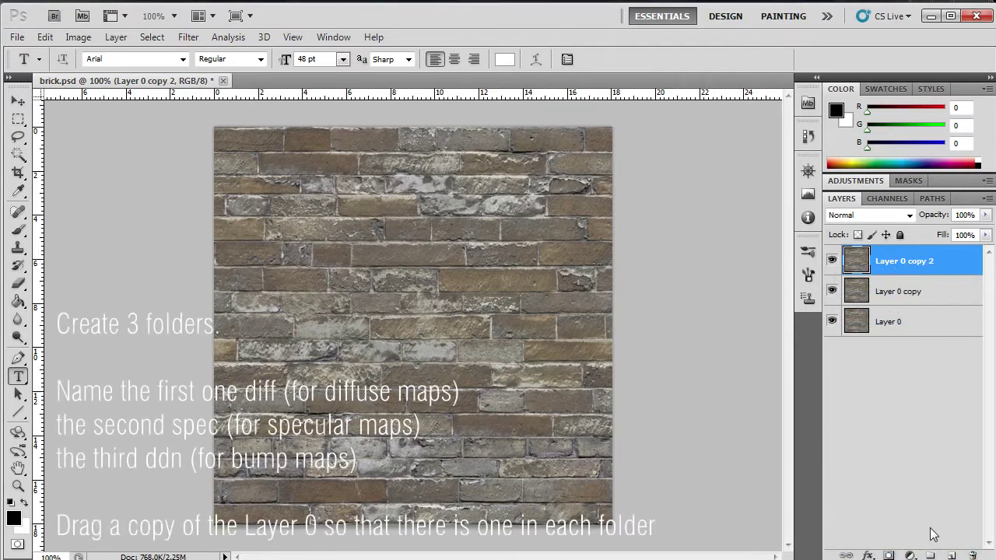
pyautogui.click(930, 556)
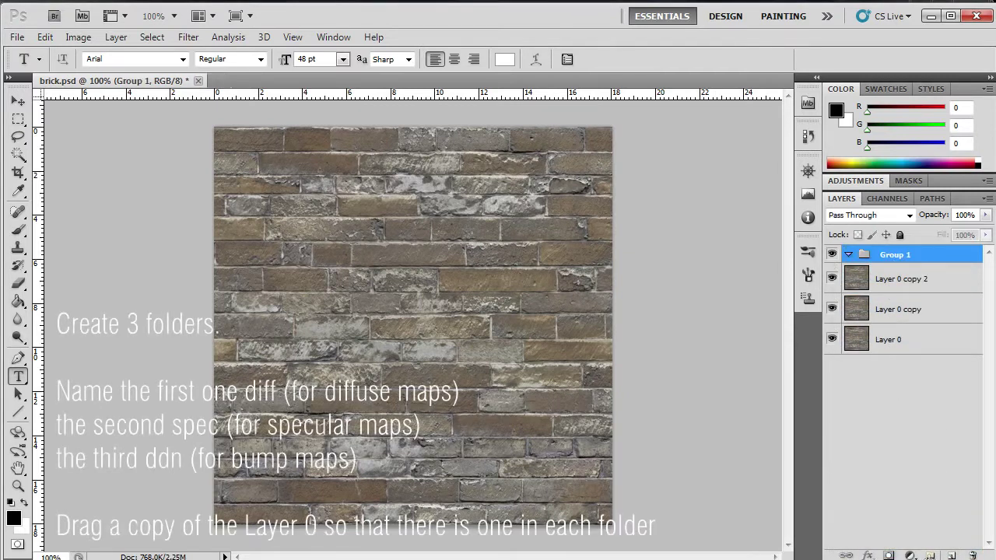
pyautogui.click(930, 555)
pyautogui.click(930, 556)
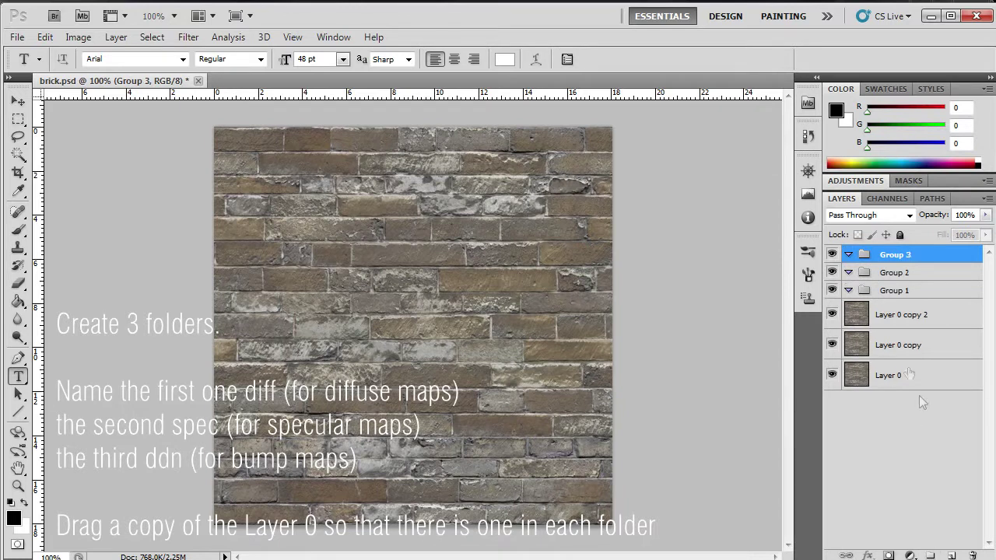
# Step: Move Layer 0 copy 2 into Group 3, Layer 0 copy into Group 2 and Layer 0 into Group 1
pyautogui.moveTo(901, 326); pyautogui.dragTo(894, 258)
pyautogui.moveTo(894, 345); pyautogui.dragTo(899, 310)
pyautogui.moveTo(903, 376); pyautogui.dragTo(912, 350)
# Step: Rename Group 3 as diff, Group 2 as spec and Group 1 as ddn, and hide the diff group
pyautogui.doubleClick(896, 255)
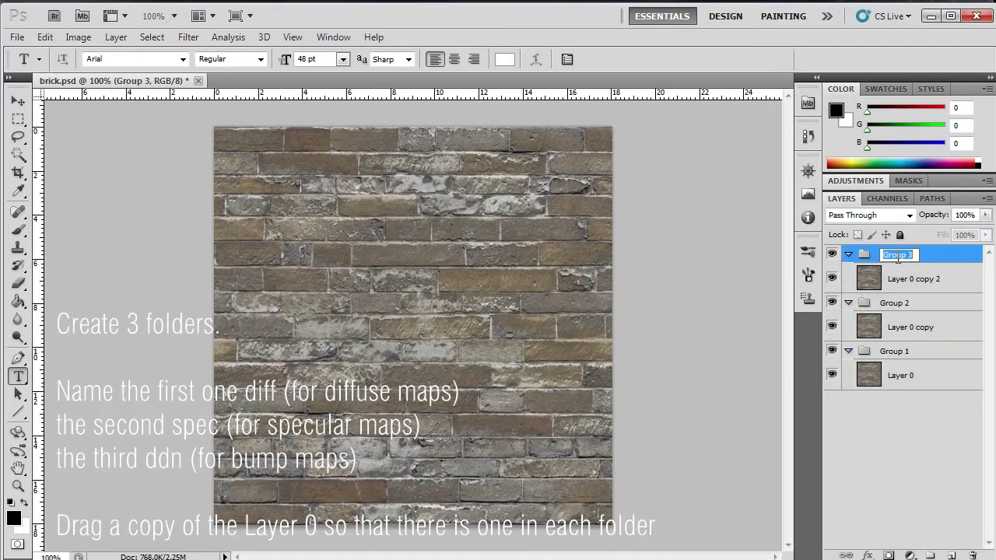
pyautogui.write('diff')
pyautogui.click(830, 253)
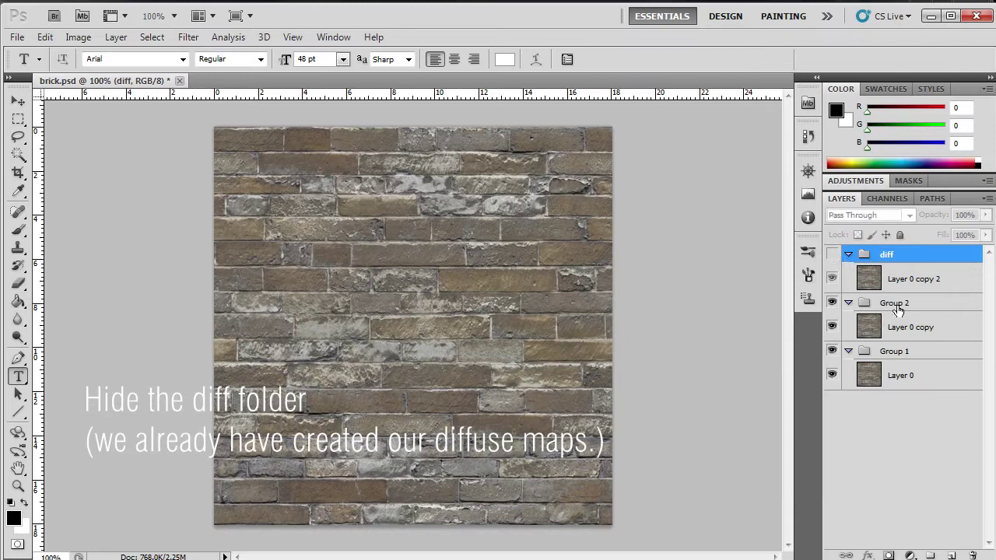
pyautogui.doubleClick(896, 303)
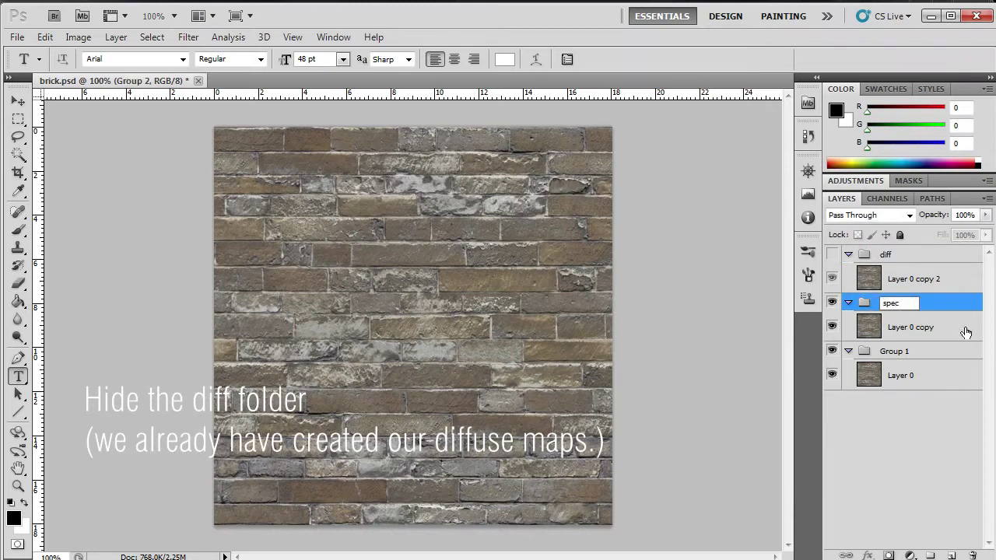
pyautogui.doubleClick(900, 353)
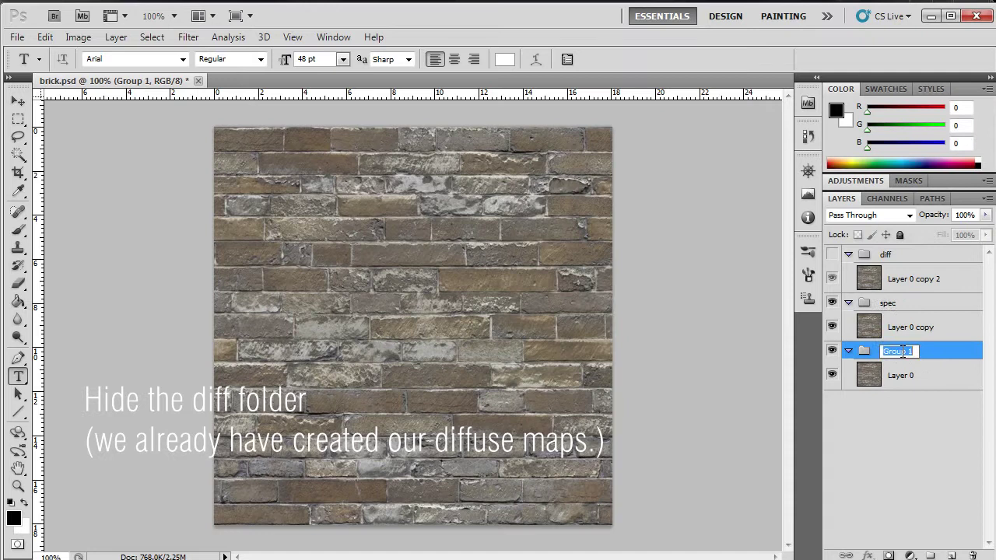
# Step: Add a Levels adjustment above Layer 0 copy in the spec group with black input 28 and white input 221
pyautogui.click(907, 329)
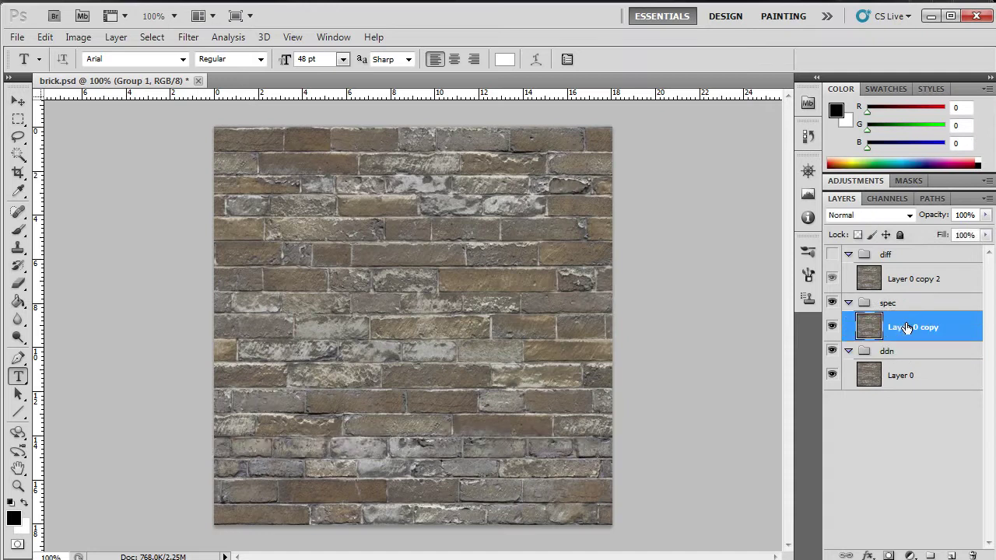
pyautogui.click(907, 555)
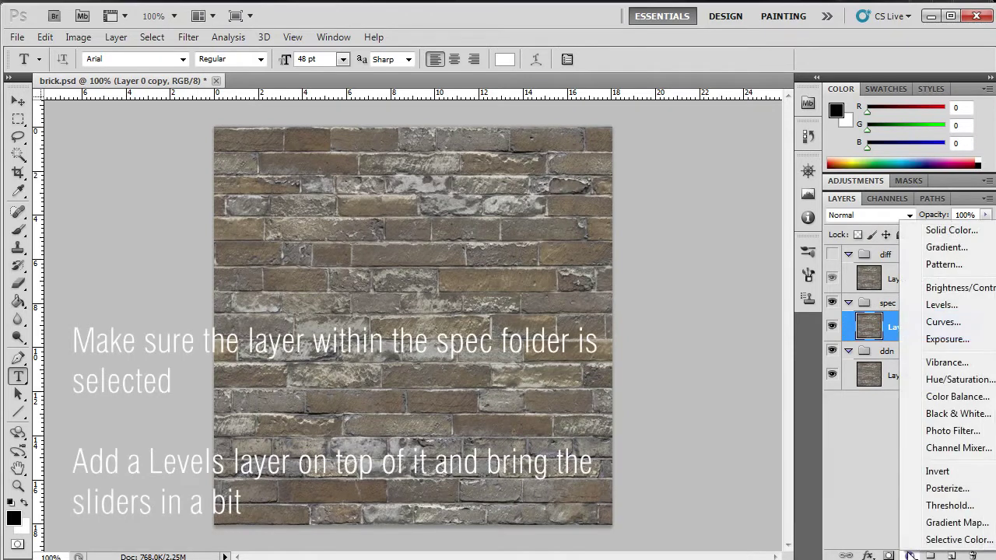
pyautogui.click(937, 305)
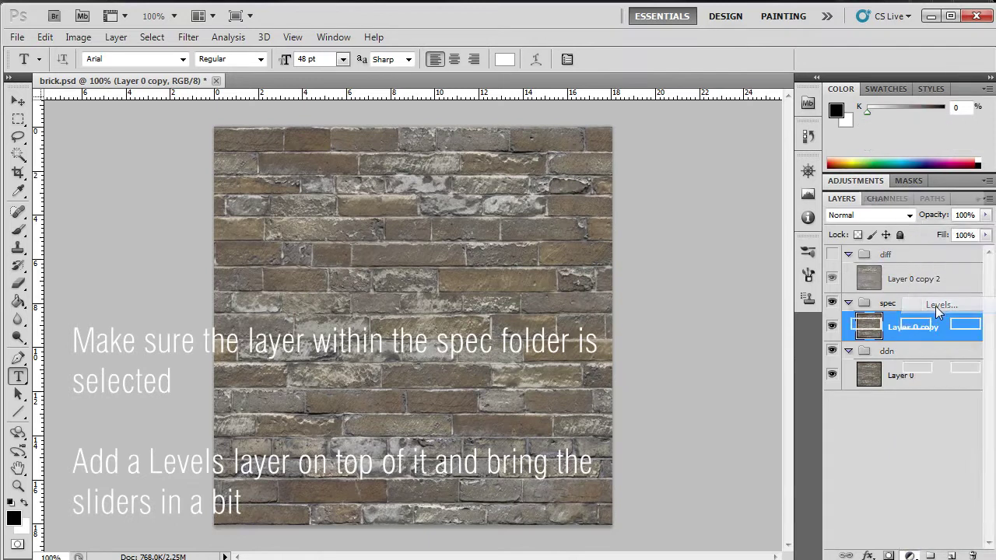
pyautogui.moveTo(852, 310); pyautogui.dragTo(865, 309)
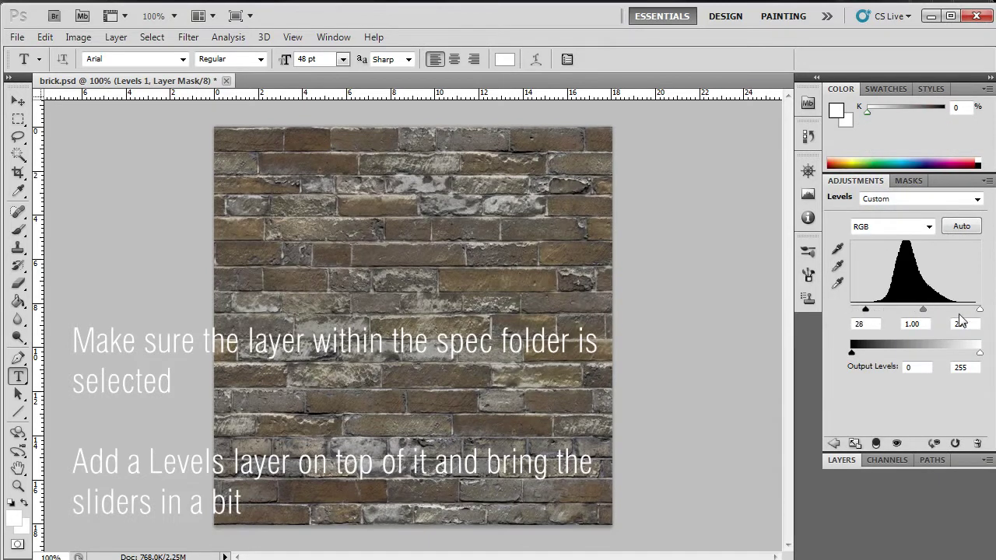
pyautogui.moveTo(978, 310); pyautogui.dragTo(963, 310)
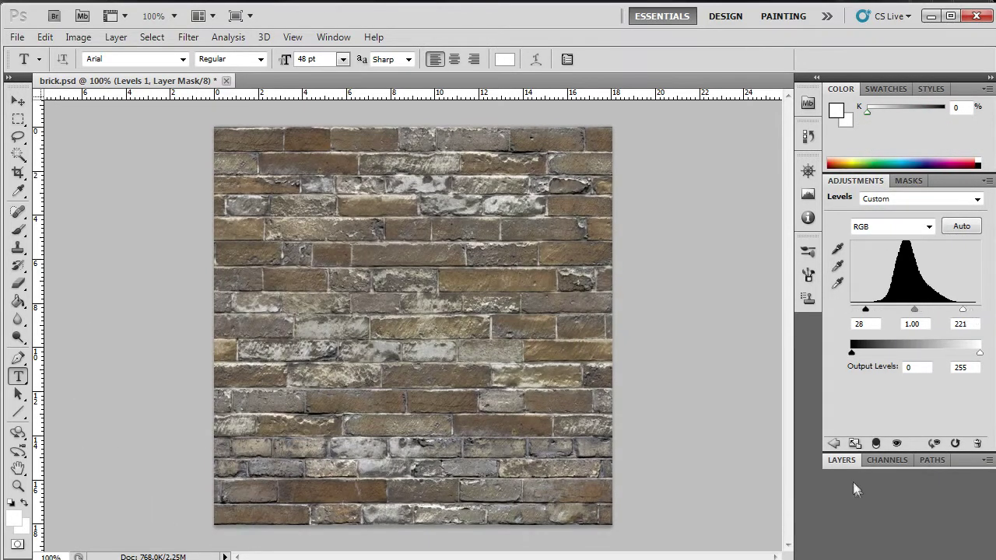
# Step: Add a Hue/Saturation adjustment above the Levels layer with hue +31 and saturation -84
pyautogui.click(842, 460)
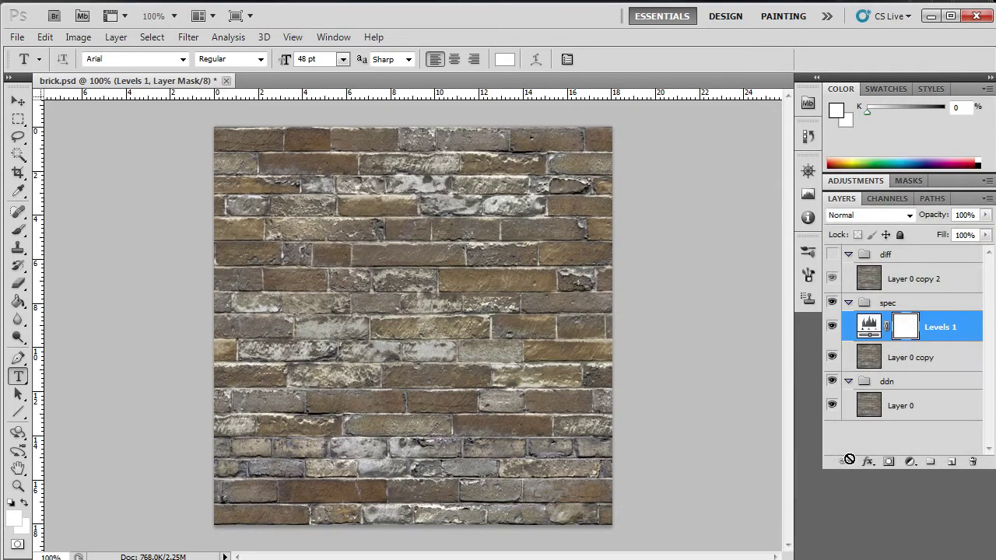
pyautogui.click(909, 462)
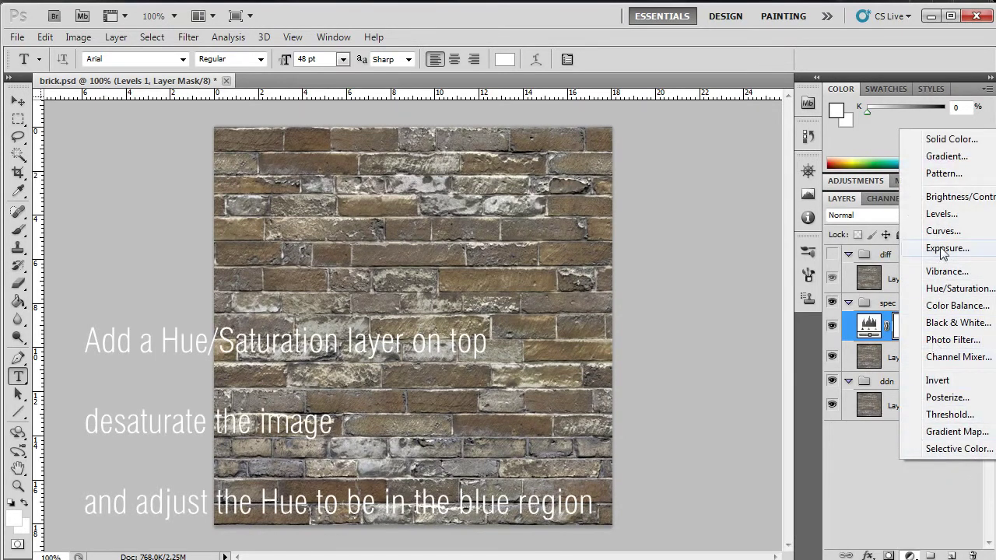
pyautogui.click(941, 289)
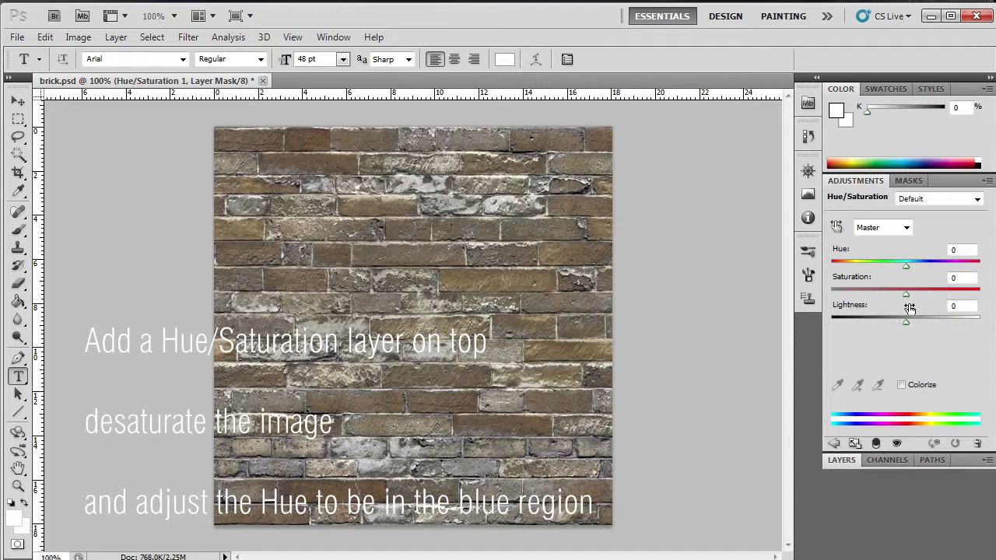
pyautogui.moveTo(907, 292); pyautogui.dragTo(847, 297)
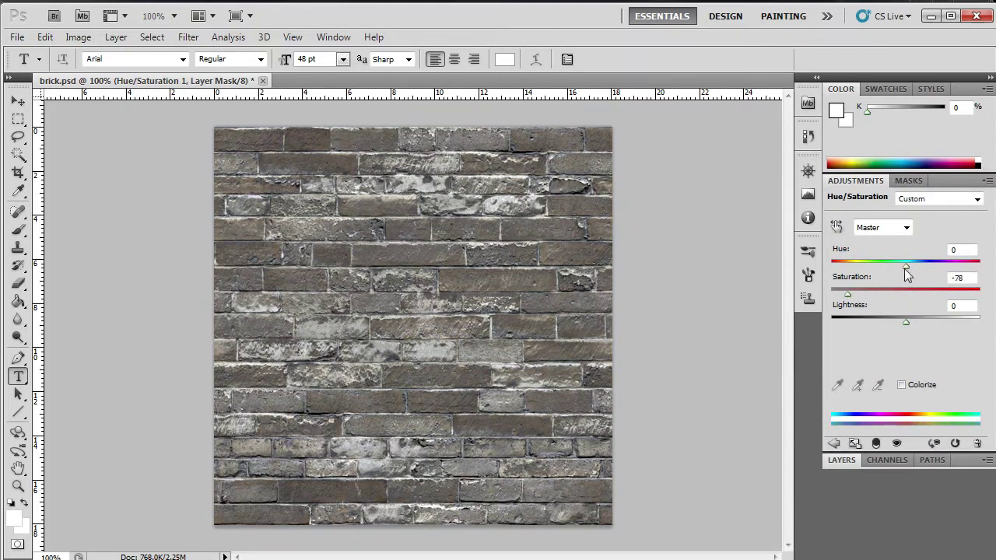
pyautogui.moveTo(847, 292); pyautogui.dragTo(842, 293)
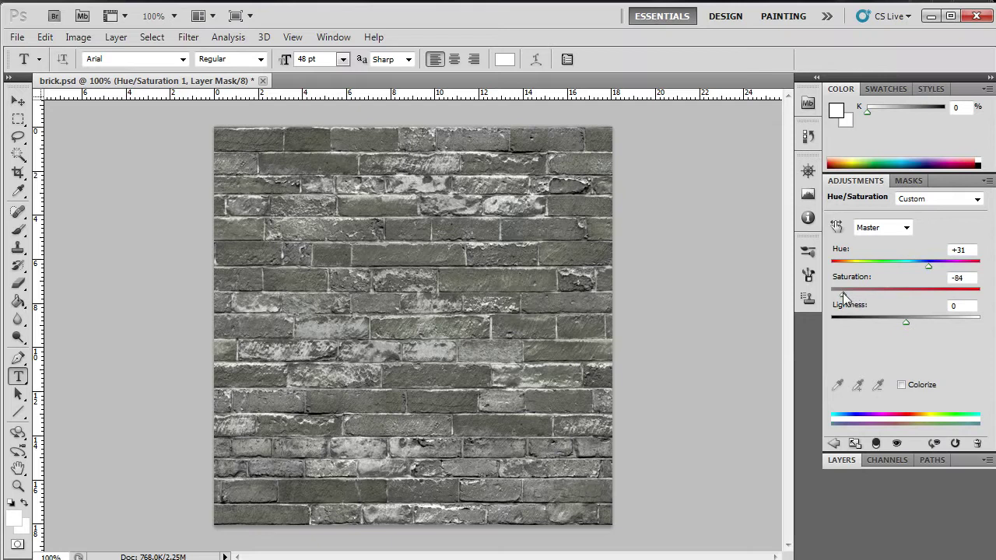
# Step: Select the Hue/Saturation, Levels 1 and Layer 0 copy layers together in the spec group
pyautogui.click(850, 462)
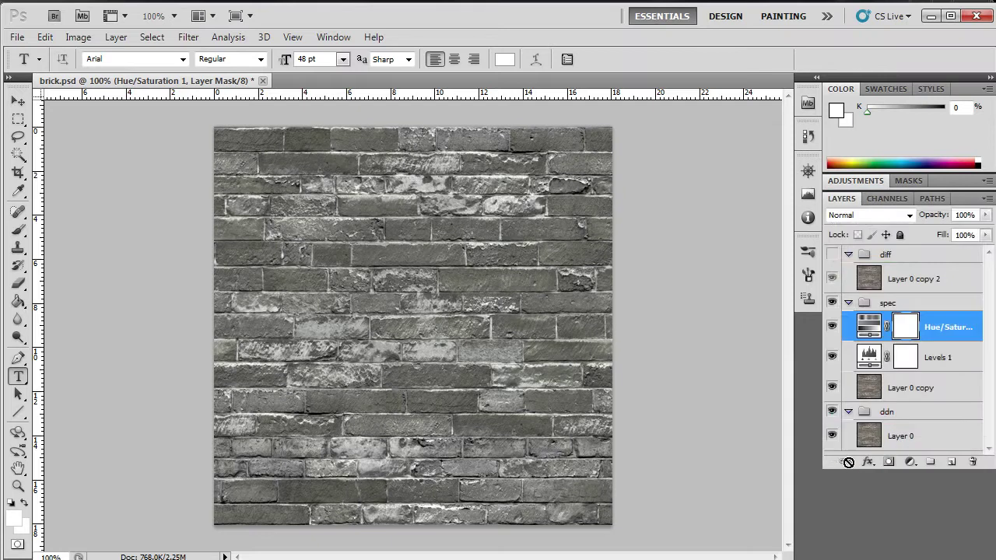
pyautogui.click(900, 389)
pyautogui.keyDown('shift'); pyautogui.click(939, 325); pyautogui.keyUp('shift')
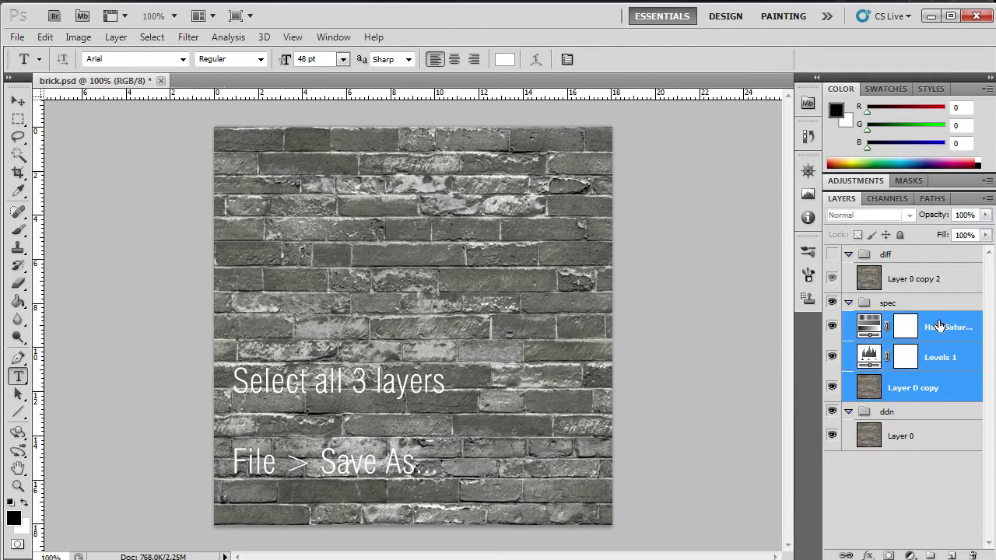
# Step: Save the image as brick_spec.tif in CryTIFPlugin format in the barcelona_pavillion folder, one level above _psd
pyautogui.click(17, 37)
pyautogui.click(43, 274)
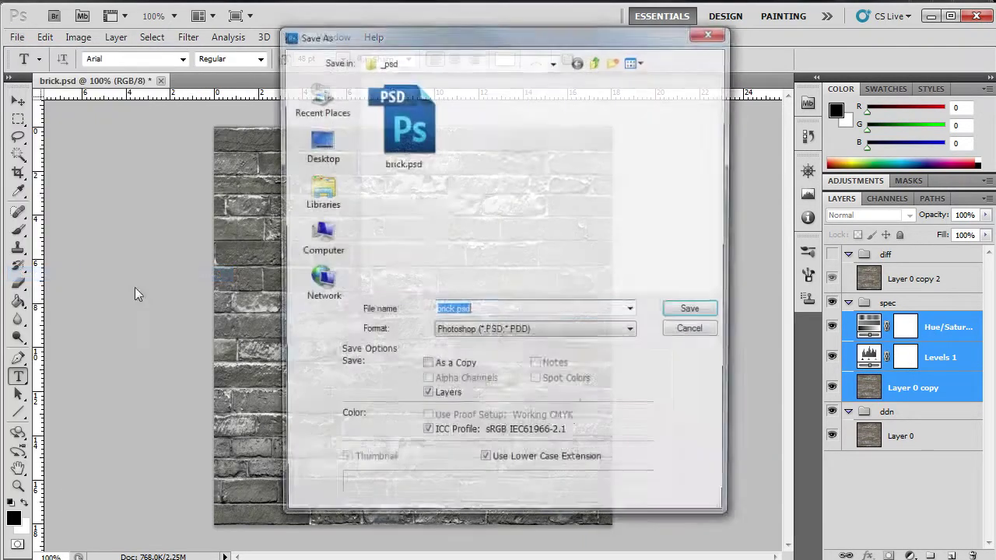
pyautogui.click(456, 311)
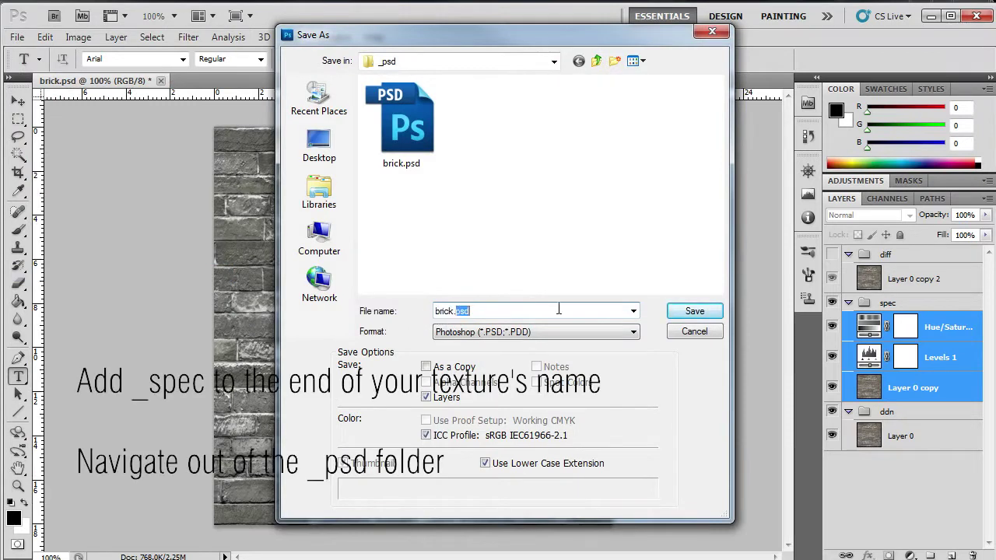
pyautogui.press('BackSpace')
pyautogui.press('BackSpace')
pyautogui.press('BackSpace')
pyautogui.write('k_s')
pyautogui.click(595, 62)
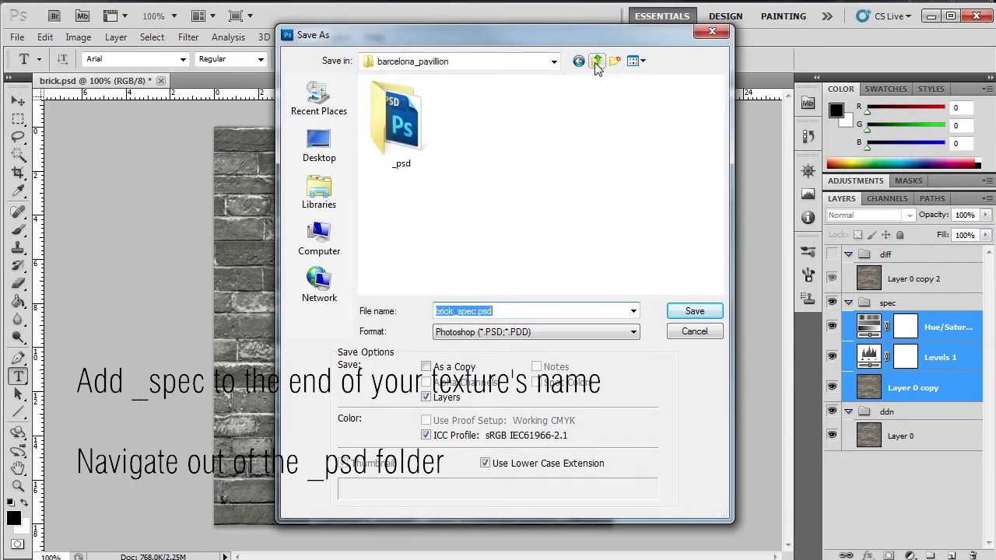
pyautogui.click(495, 332)
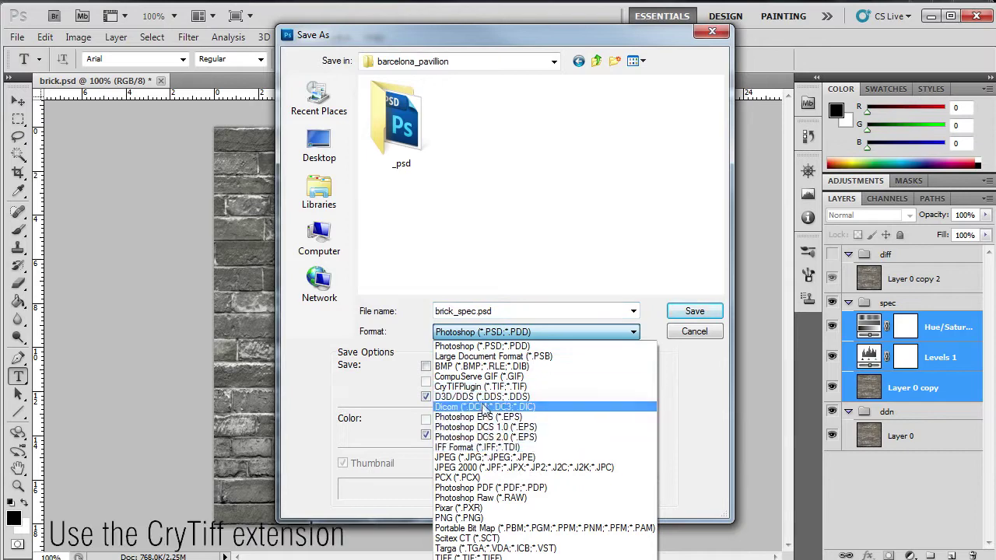
pyautogui.click(480, 386)
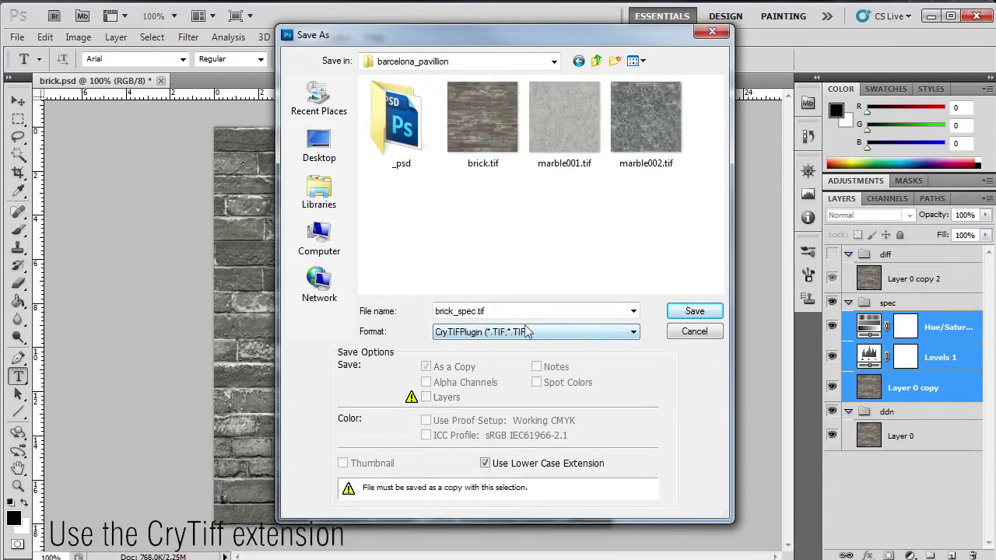
pyautogui.click(687, 311)
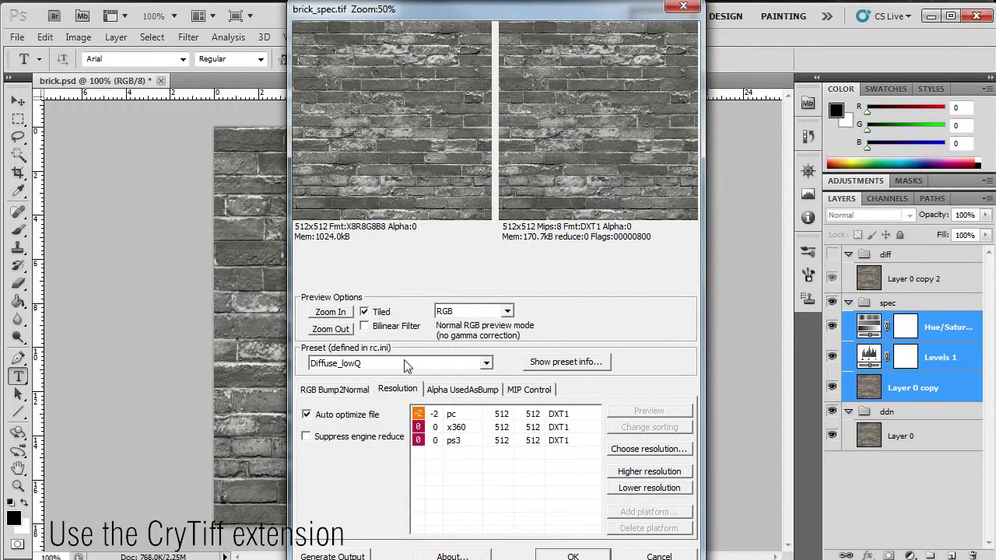
# Step: Choose the Specular_lowQ preset for brick_spec.tif and complete the export
pyautogui.click(400, 364)
pyautogui.click(366, 428)
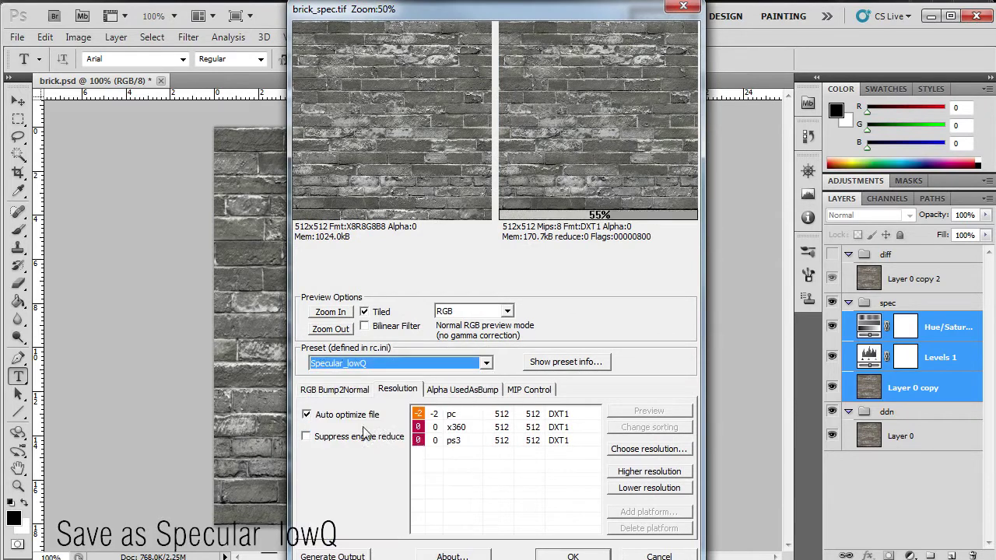
pyautogui.click(572, 556)
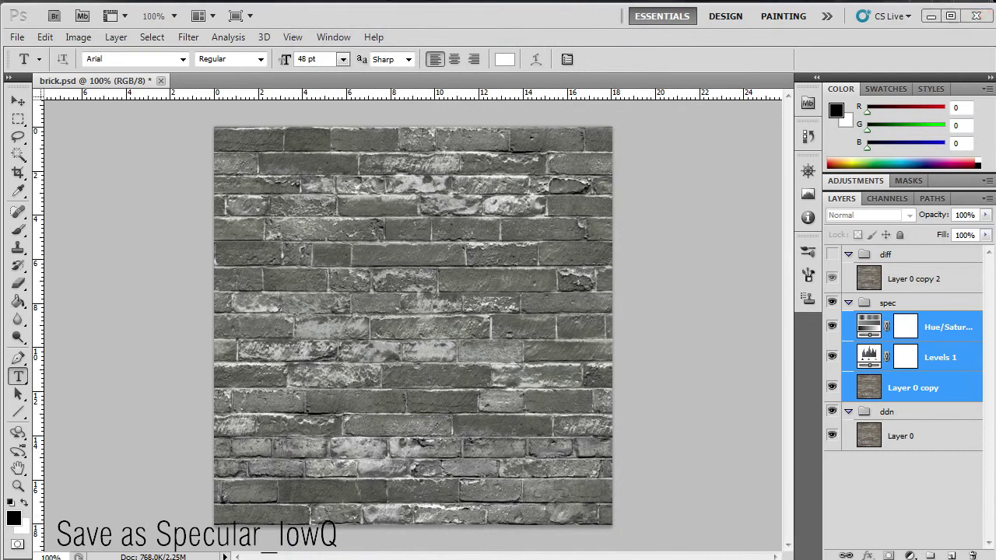
# Step: Hide the spec group and desaturate Layer 0 in the ddn group
pyautogui.click(831, 303)
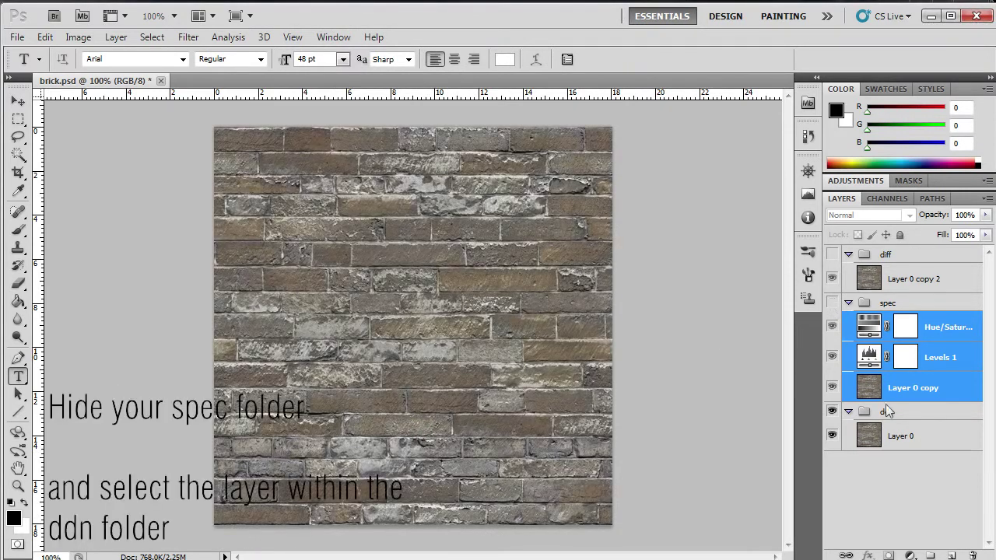
pyautogui.click(898, 438)
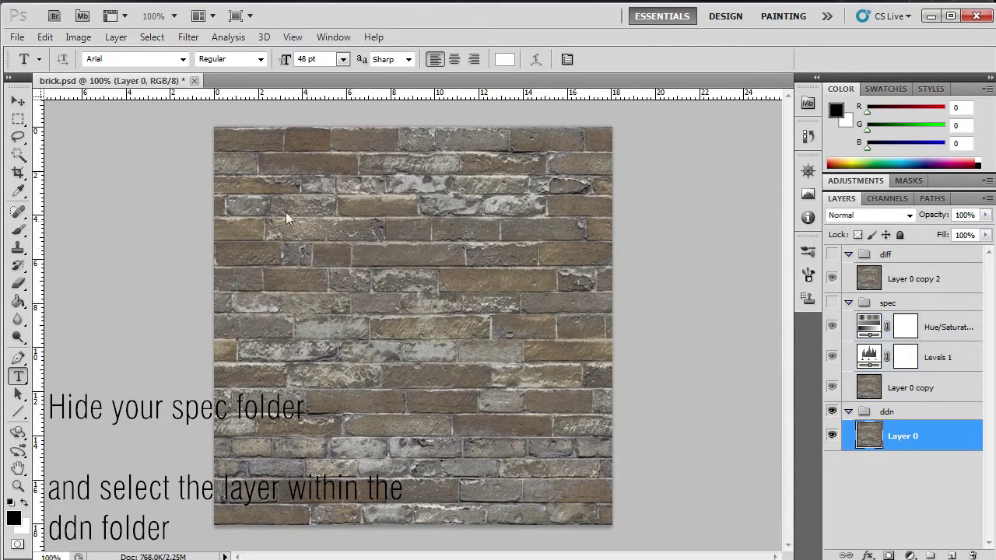
pyautogui.click(81, 39)
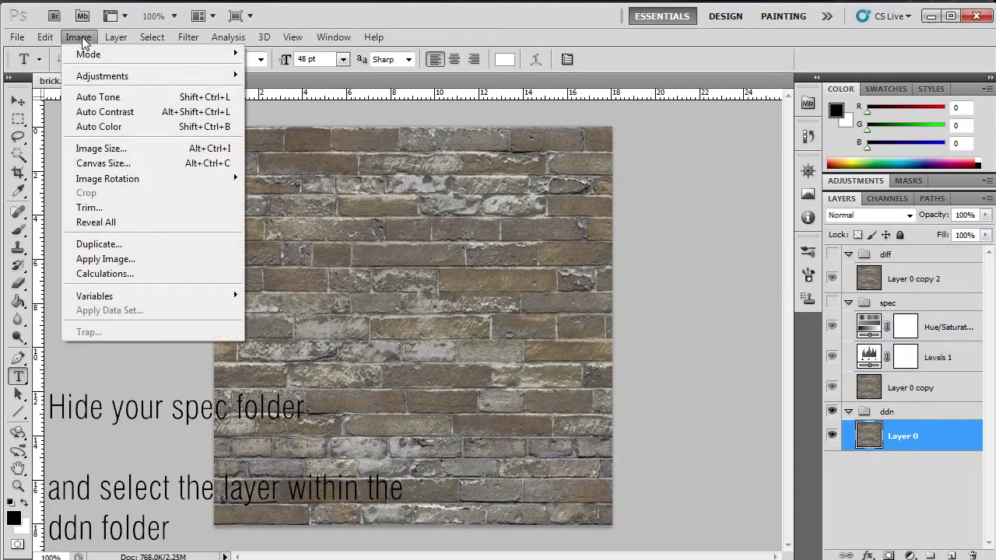
pyautogui.moveTo(86, 75)
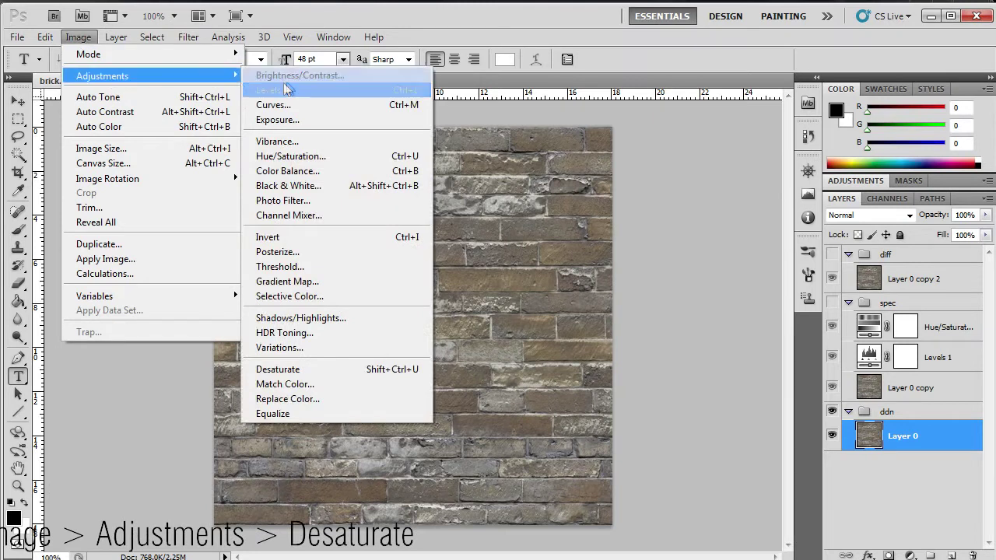
pyautogui.click(292, 370)
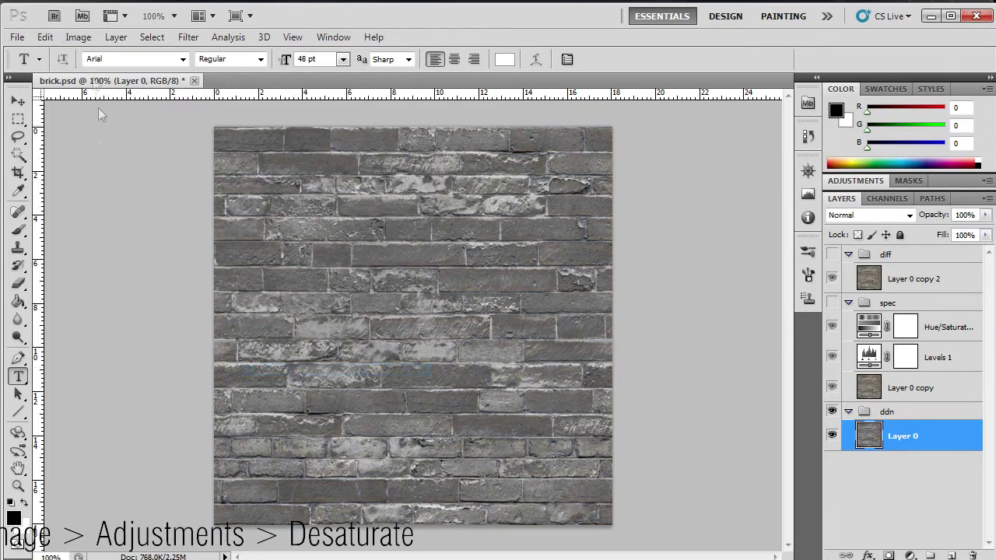
# Step: Apply a Levels adjustment to Layer 0 with black input 46 and white input 194
pyautogui.click(73, 36)
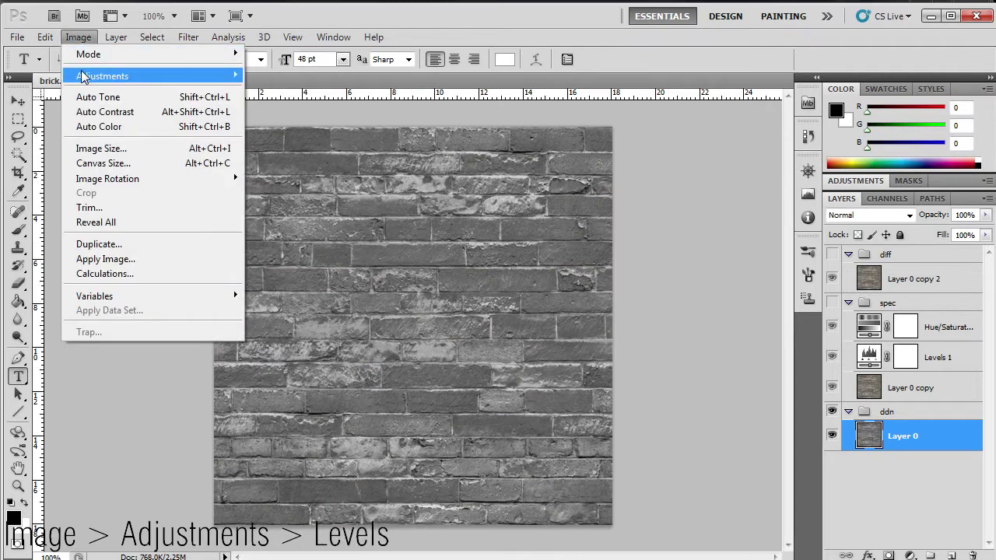
pyautogui.moveTo(83, 75)
pyautogui.click(302, 90)
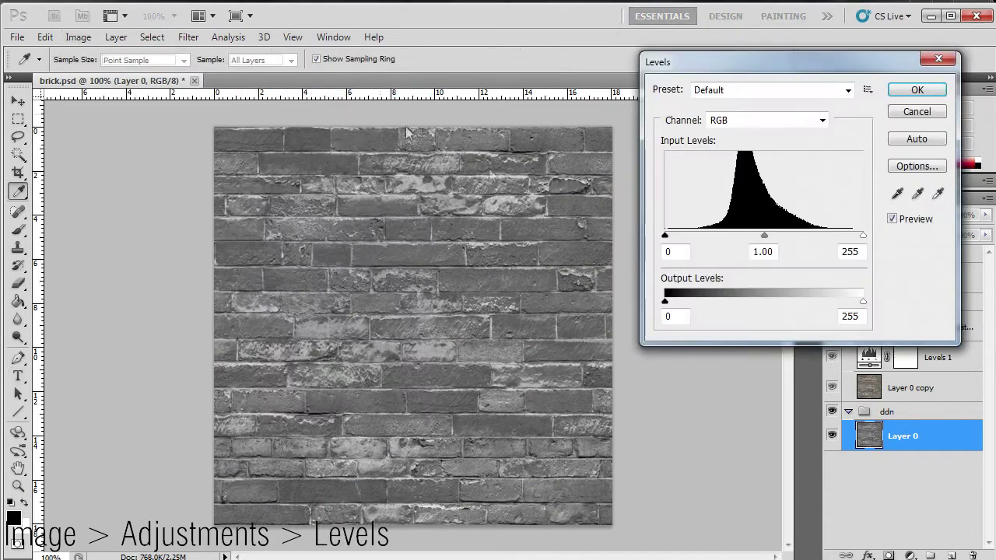
pyautogui.moveTo(670, 240); pyautogui.dragTo(703, 238)
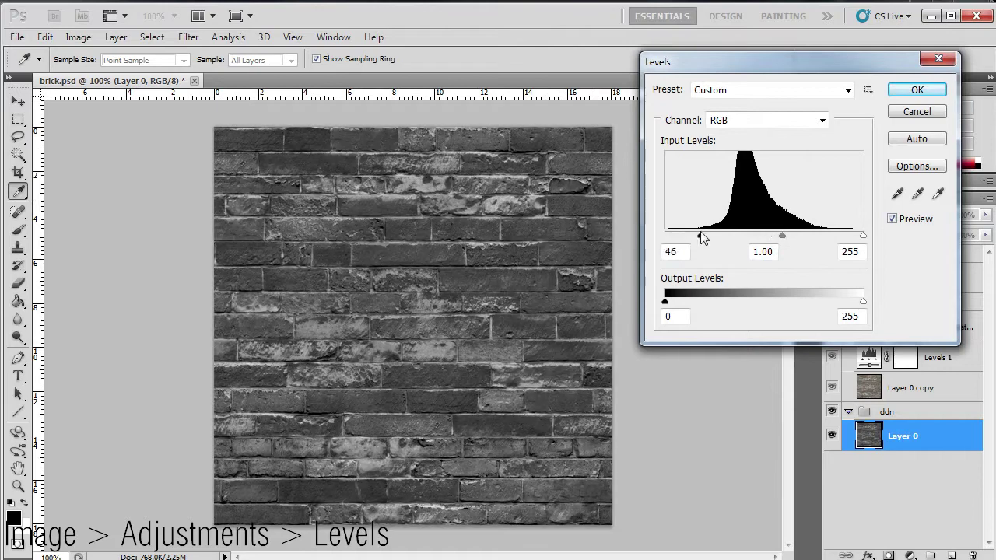
pyautogui.moveTo(863, 237); pyautogui.dragTo(815, 239)
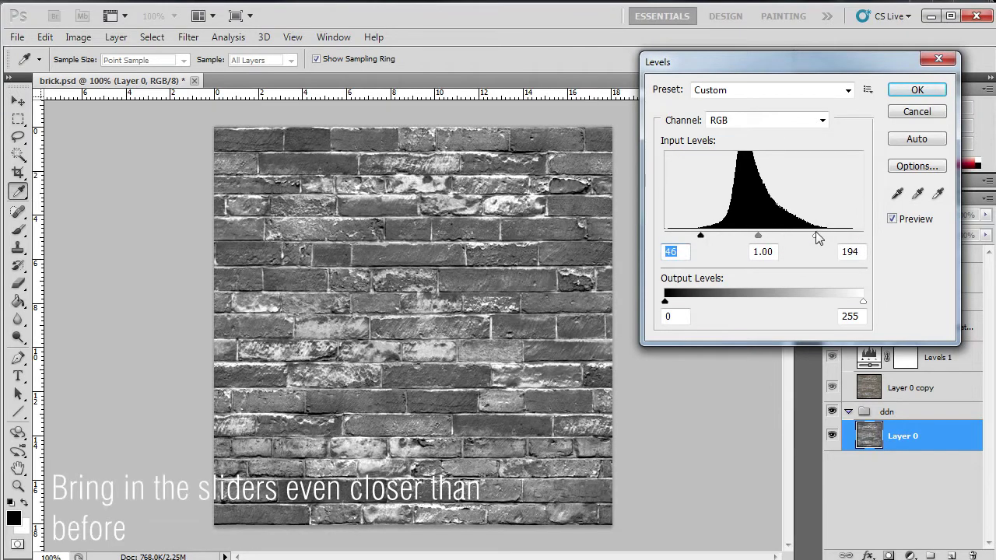
pyautogui.click(907, 97)
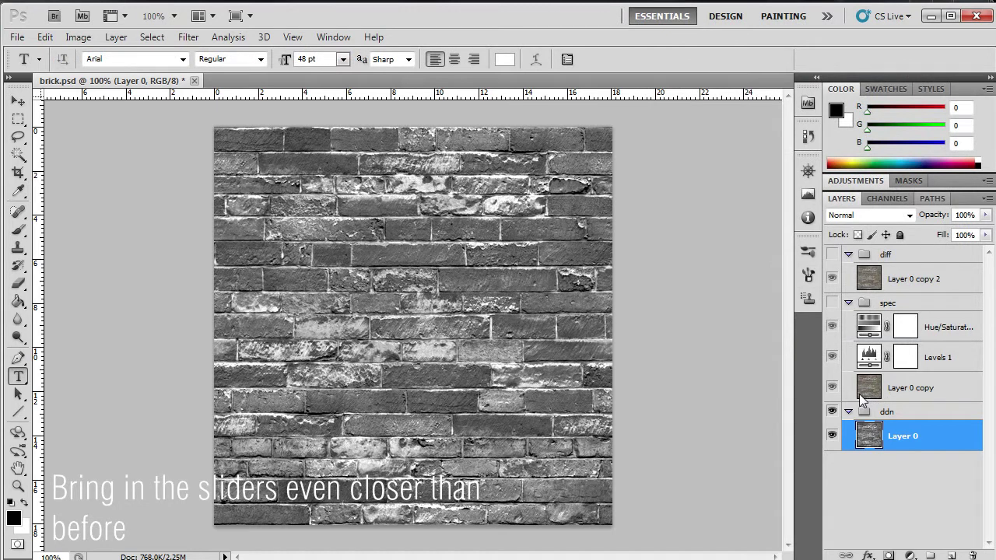
# Step: Copy the entire Layer 0 image, open CrazyBump and paste it there as a heightmap from the clipboard
pyautogui.hotkey('ctrl', 'a')
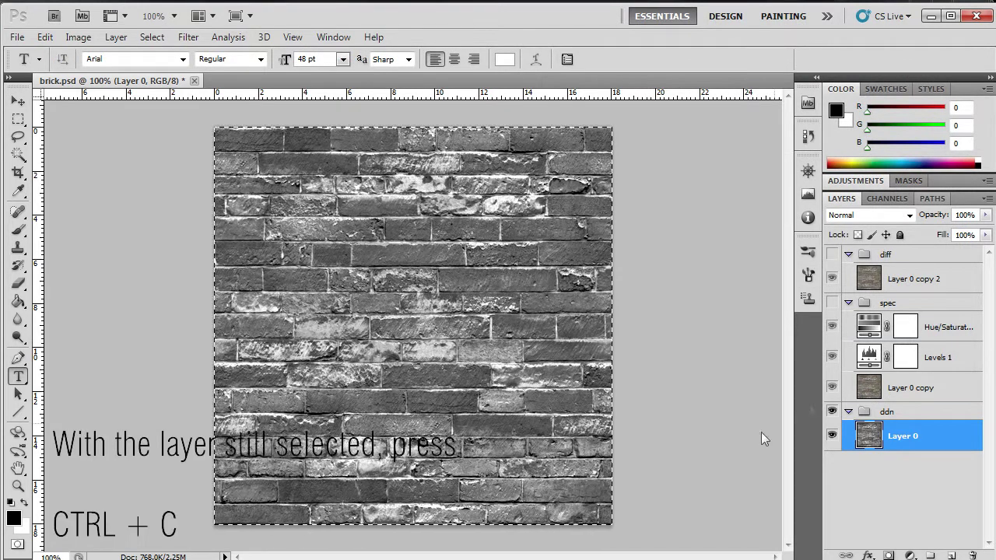
pyautogui.press('super')
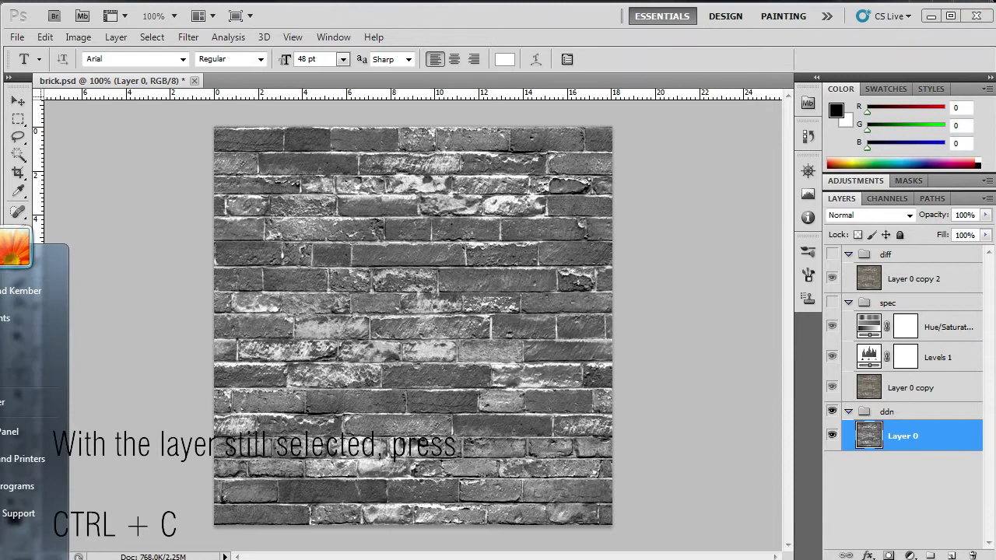
pyautogui.write('crazybump')
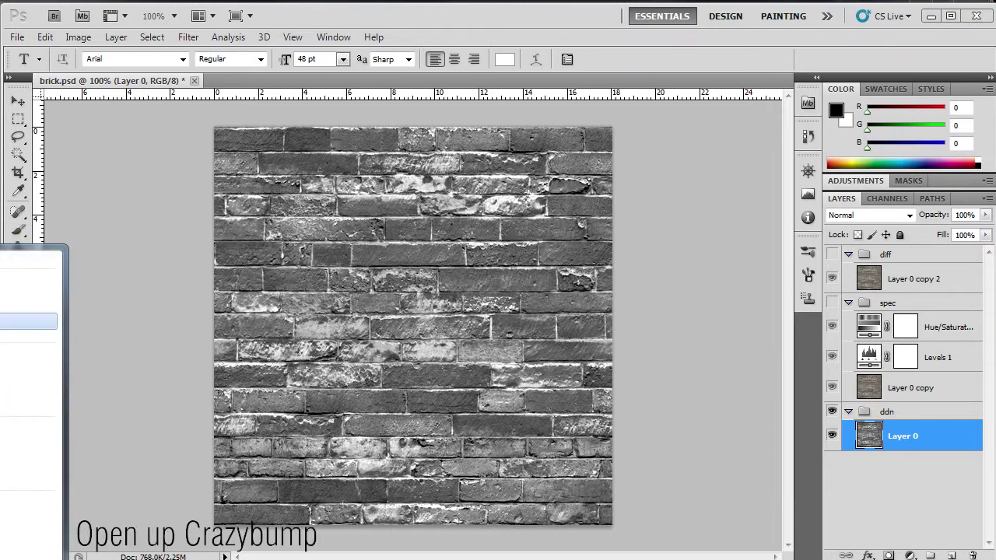
pyautogui.press('Return')
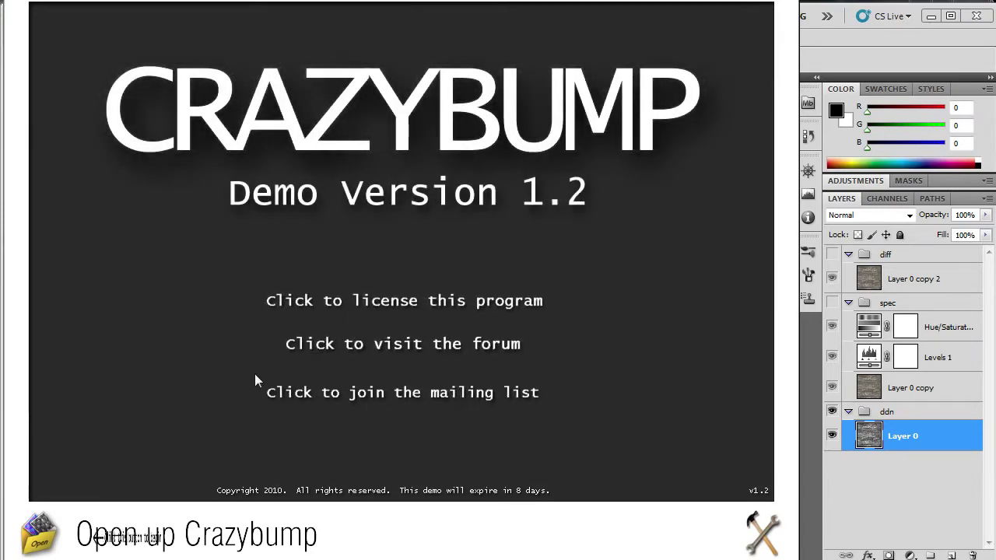
pyautogui.click(358, 326)
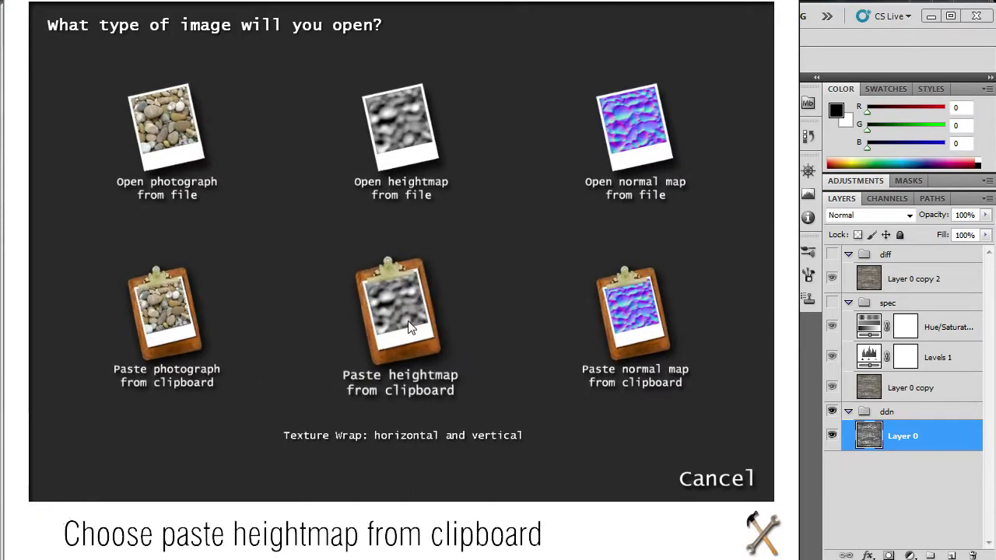
pyautogui.click(369, 339)
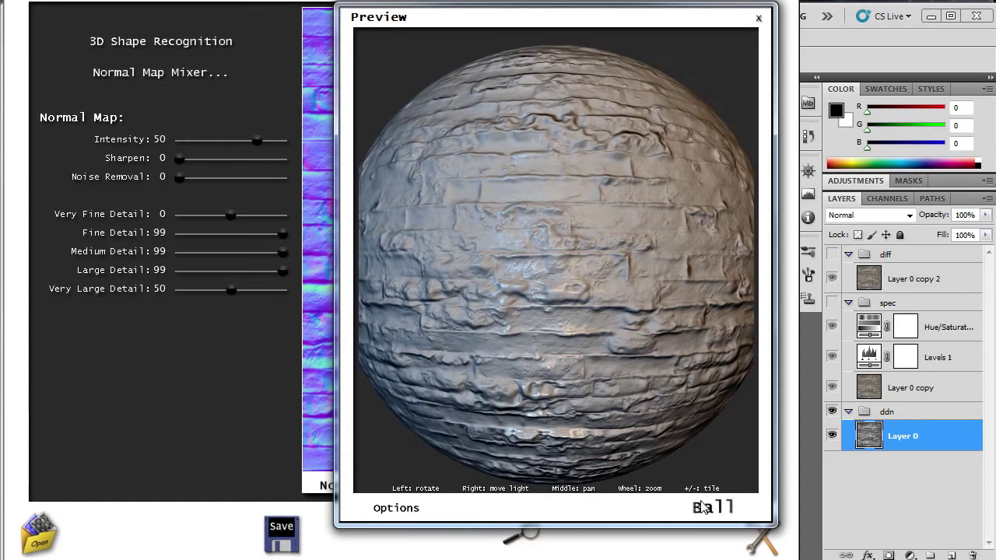
# Step: Change the preview shape to Box and set the normal map's Very Large Detail to 0 and Sharpen to 55
pyautogui.click(713, 507)
pyautogui.click(699, 550)
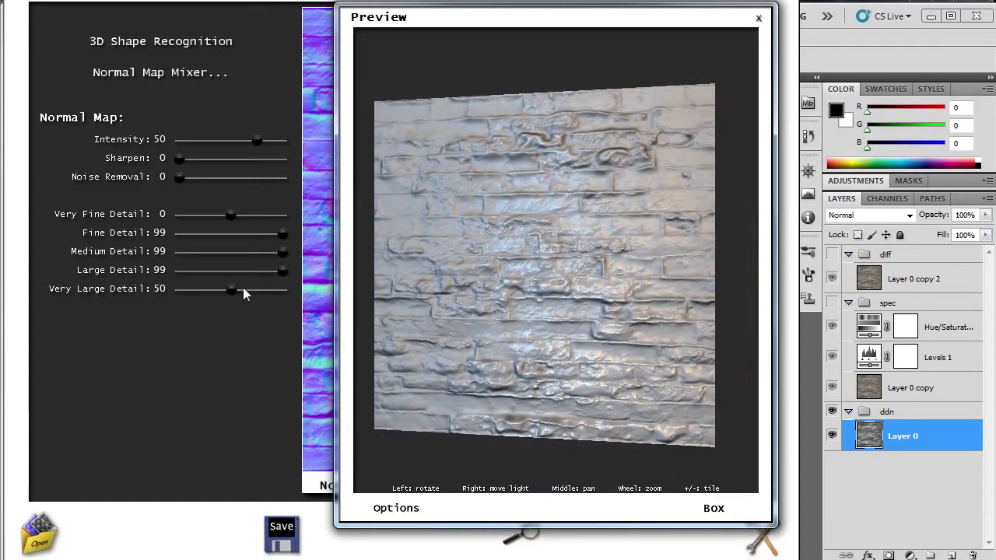
pyautogui.moveTo(231, 289); pyautogui.dragTo(130, 280)
pyautogui.moveTo(180, 158); pyautogui.dragTo(236, 158)
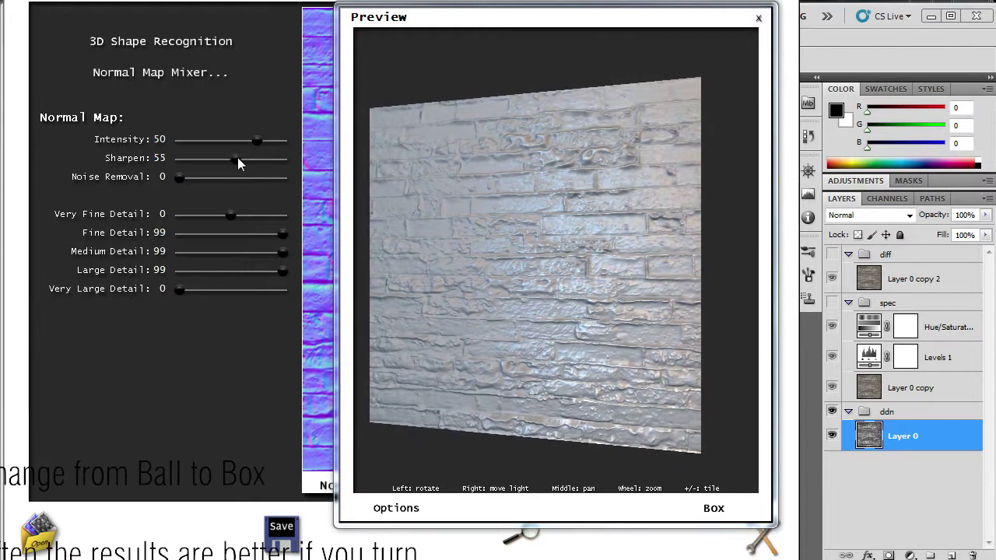
# Step: Copy the normal map from CrazyBump to the clipboard and paste it above Layer 0 in Photoshop's ddn group
pyautogui.click(281, 529)
pyautogui.click(298, 520)
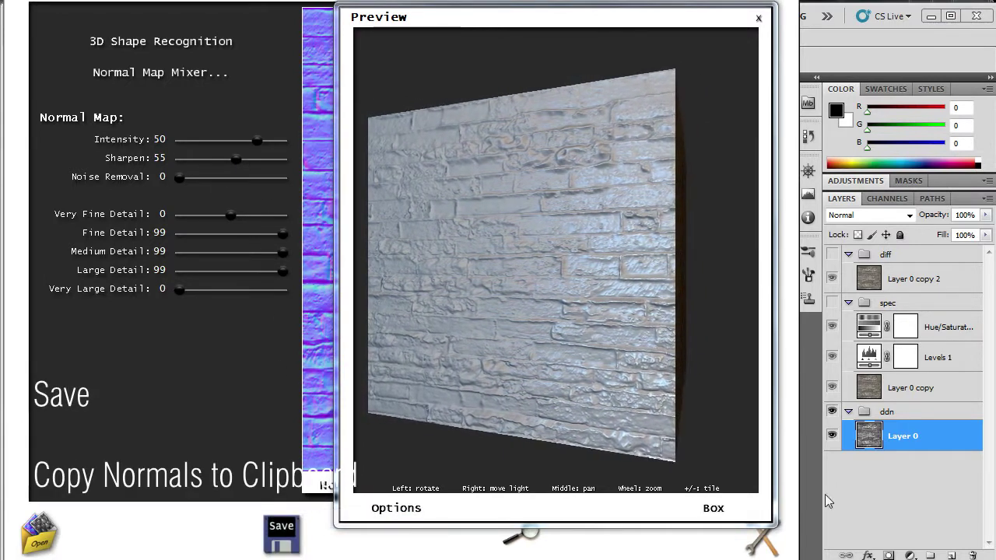
pyautogui.click(872, 489)
pyautogui.hotkey('ctrl', 'v')
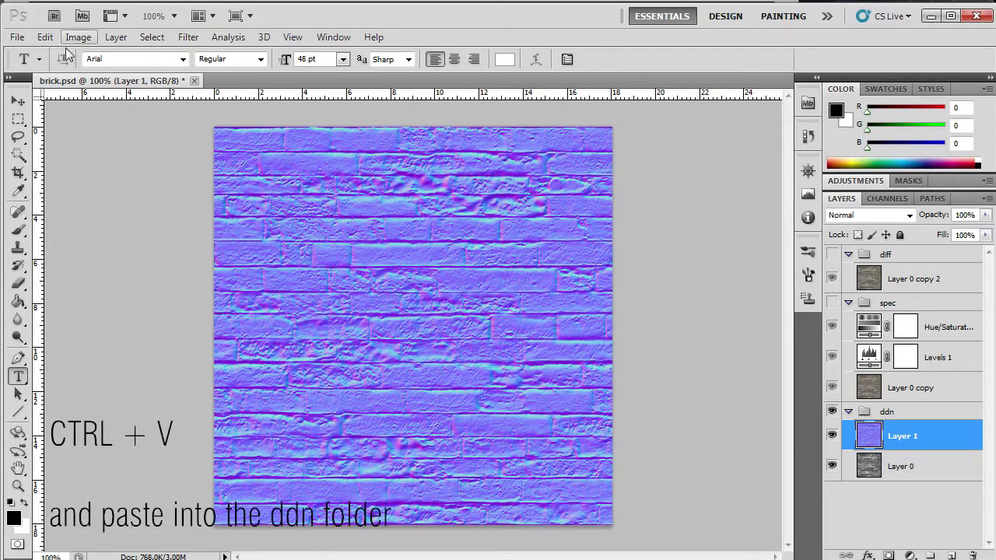
# Step: Save a copy of the normal map in CryTIFPlugin format as brick_ddn.tif in the barcelona_pavillion folder, outside _psd
pyautogui.click(16, 36)
pyautogui.click(38, 273)
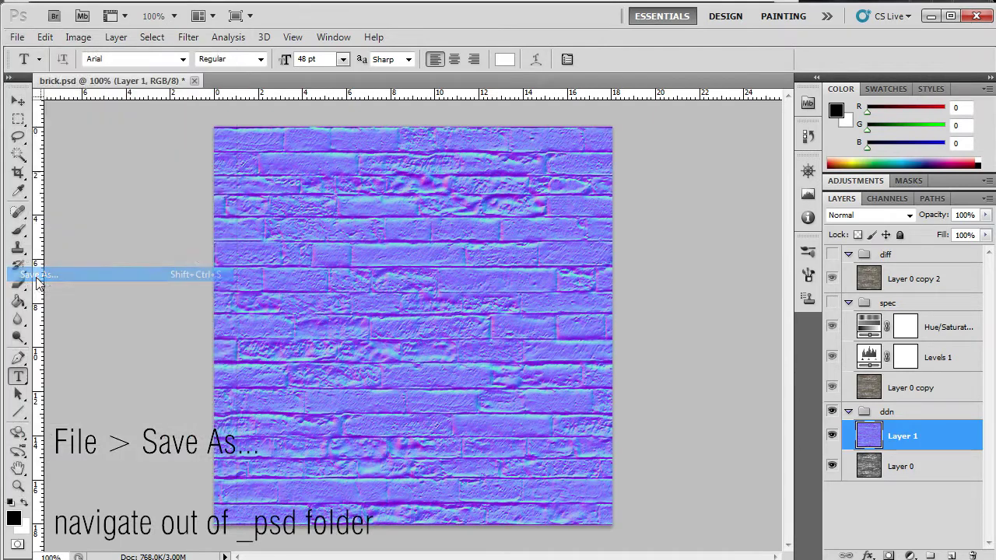
pyautogui.click(596, 61)
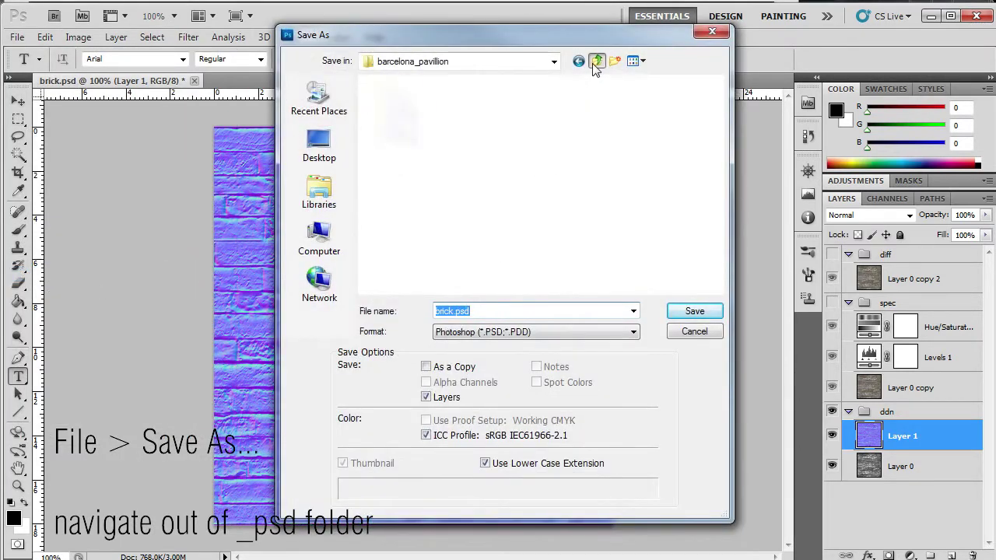
pyautogui.click(454, 333)
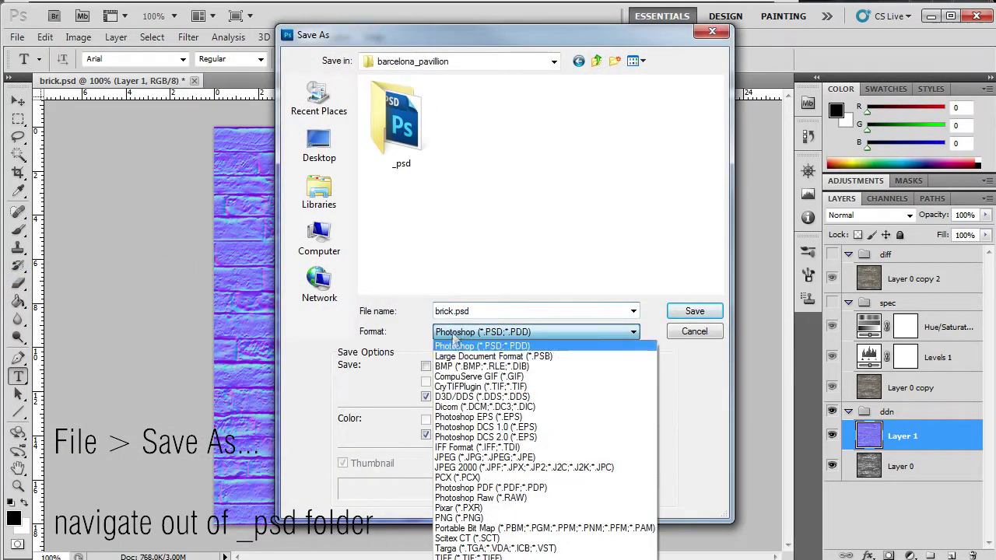
pyautogui.click(457, 391)
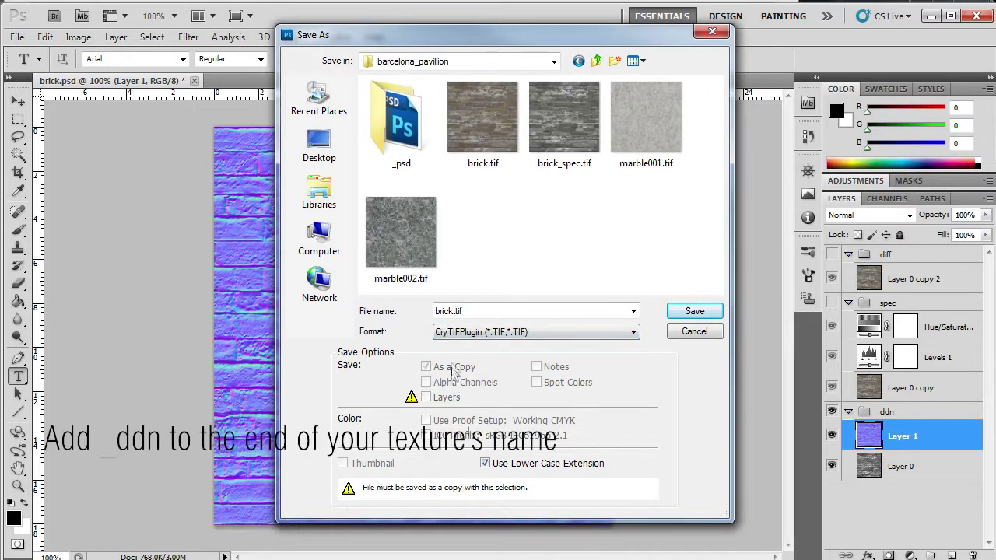
pyautogui.doubleClick(450, 312)
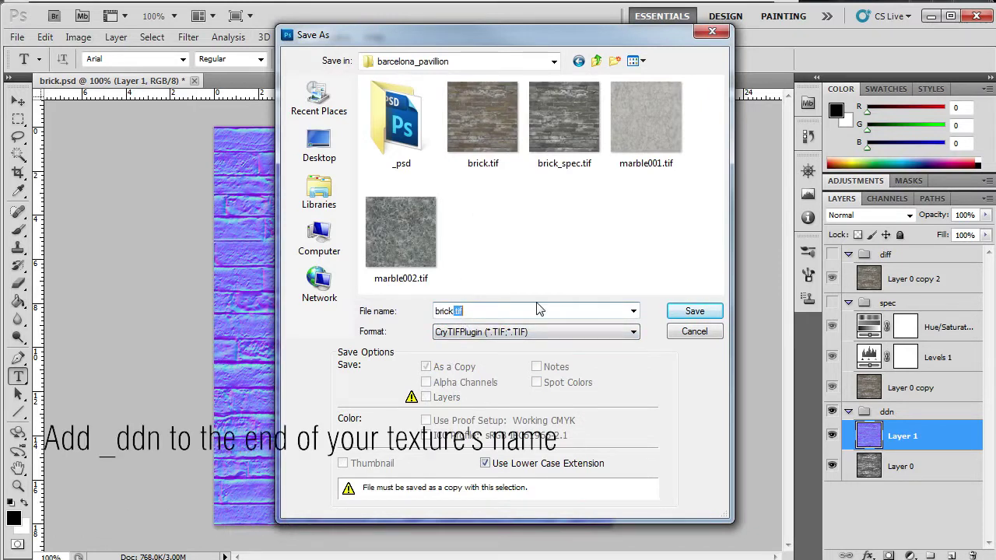
pyautogui.write('_ddn')
pyautogui.click(682, 310)
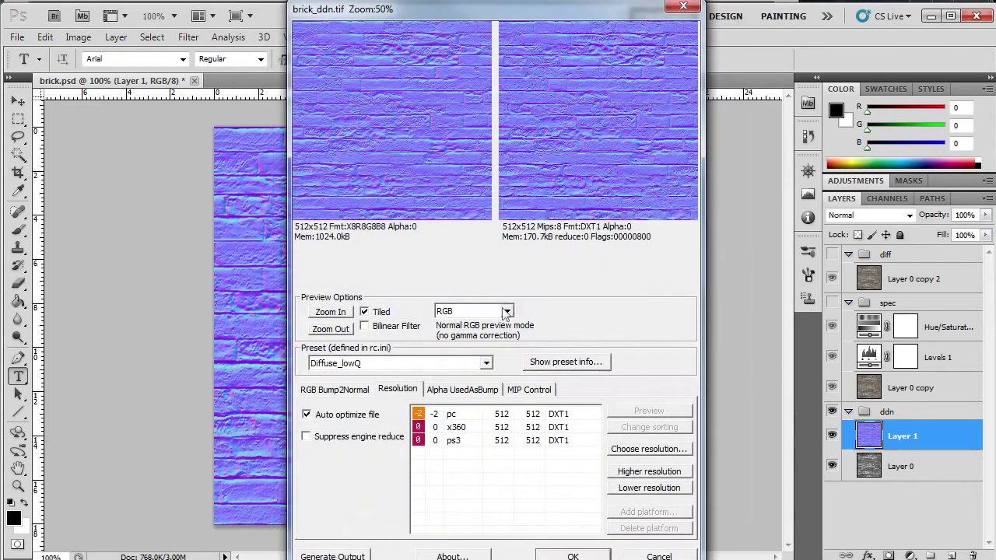
# Step: Choose the Normalmap_lowQ preset for brick_ddn.tif and complete the CryTIF export
pyautogui.click(417, 365)
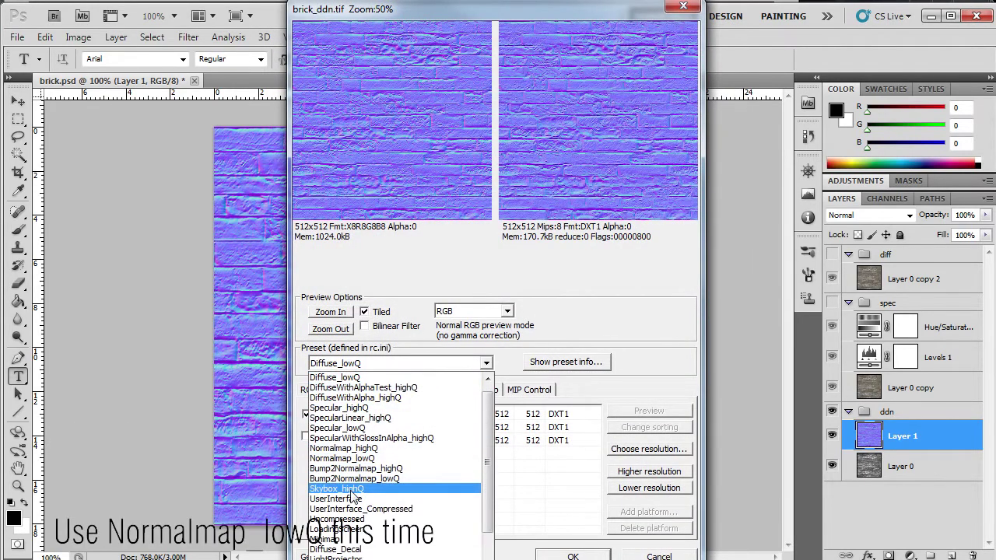
pyautogui.click(352, 463)
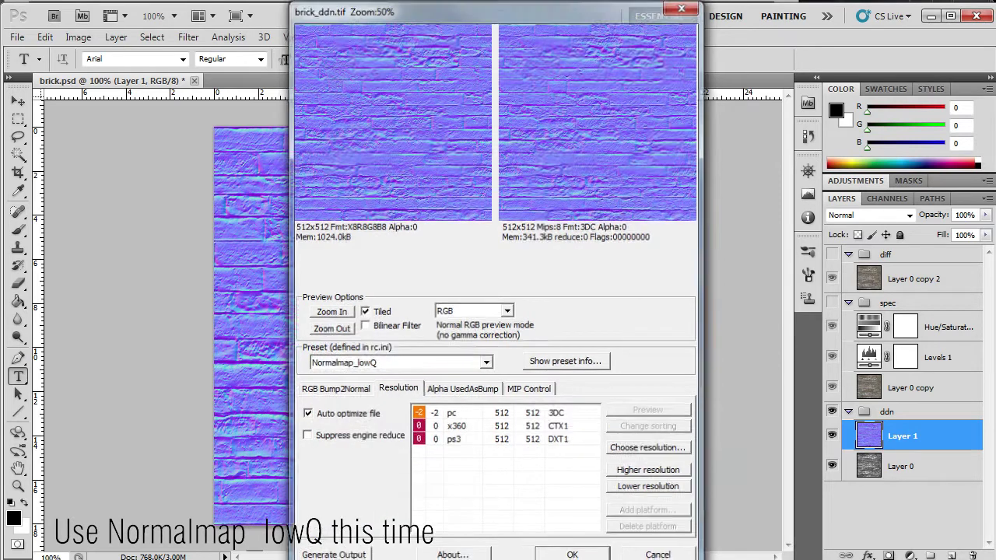
pyautogui.click(570, 556)
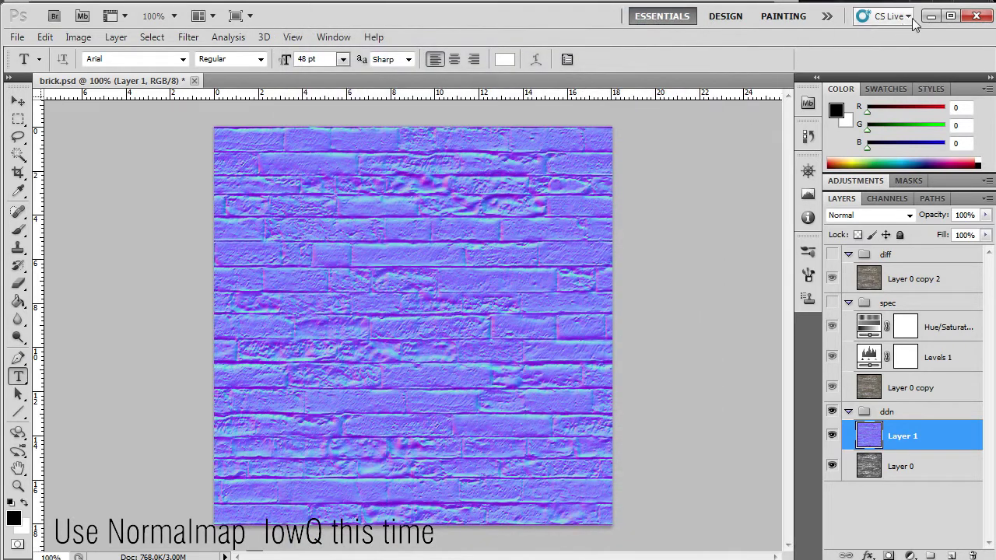
# Step: Switch to CryEngine Sandbox and open the brick sub-material of barcelona_pavilion in the Material Editor
pyautogui.click(931, 17)
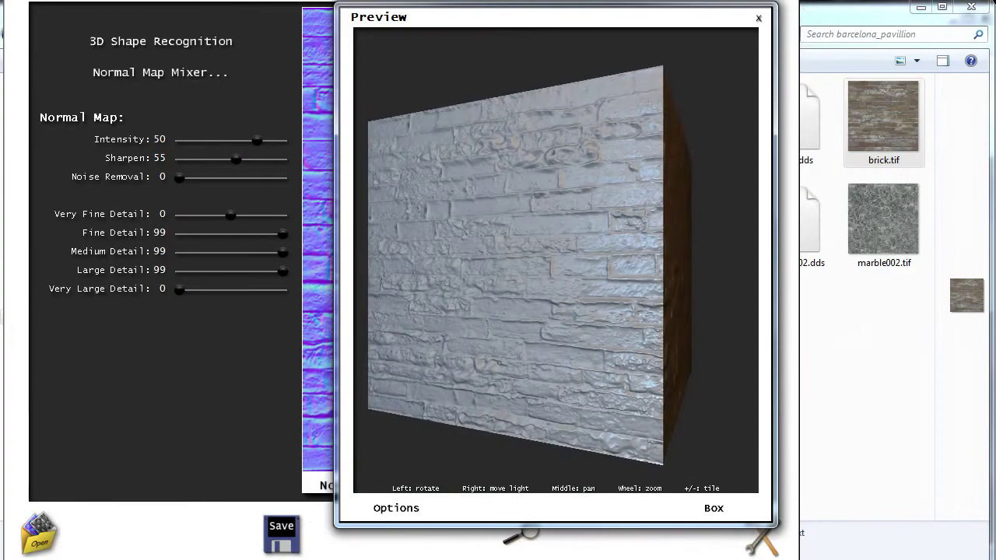
pyautogui.click(756, 17)
pyautogui.click(919, 8)
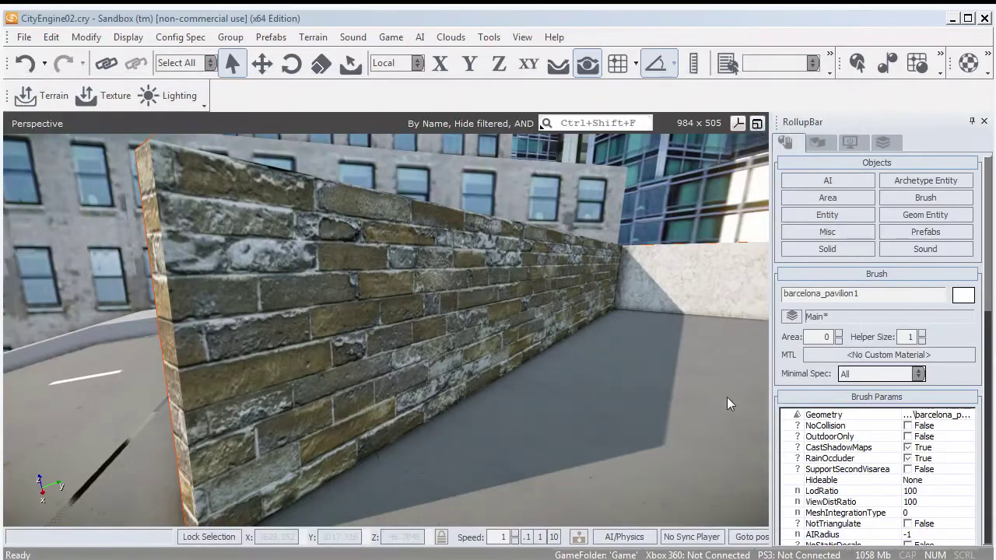
pyautogui.click(843, 359)
pyautogui.click(37, 152)
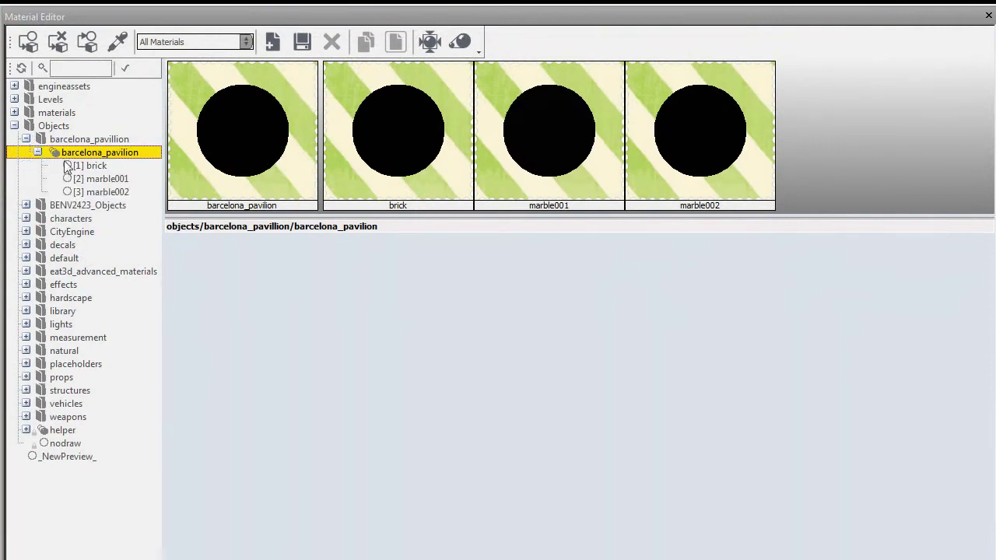
pyautogui.click(85, 166)
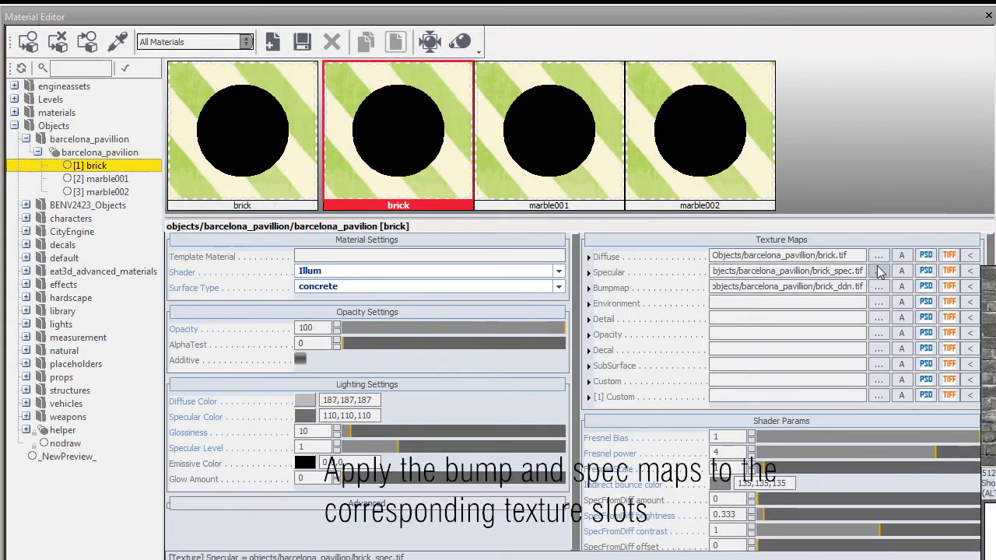
# Step: Assign brick_spec.tif to the brick material's Specular slot and brick_ddn.tif to its Bumpmap slot
pyautogui.click(877, 271)
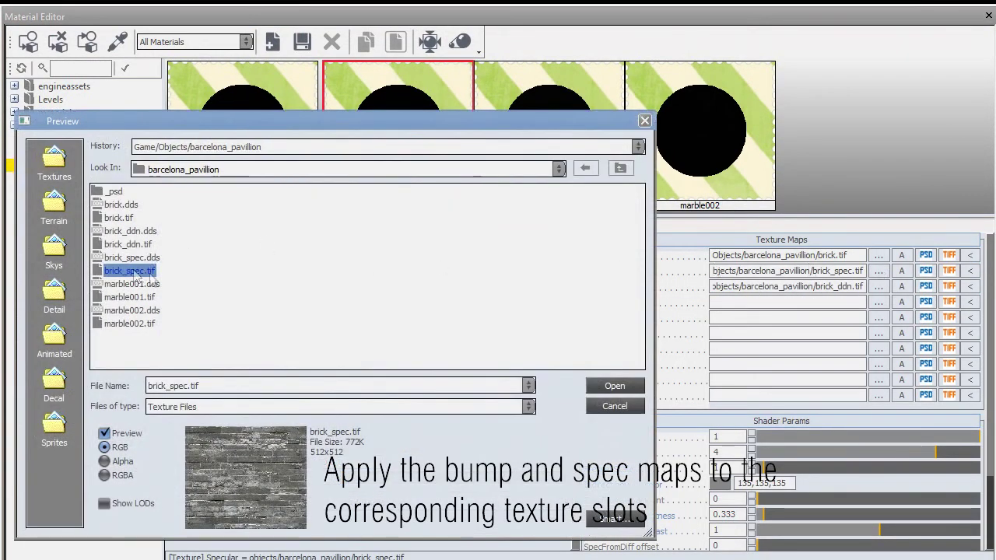
pyautogui.click(615, 385)
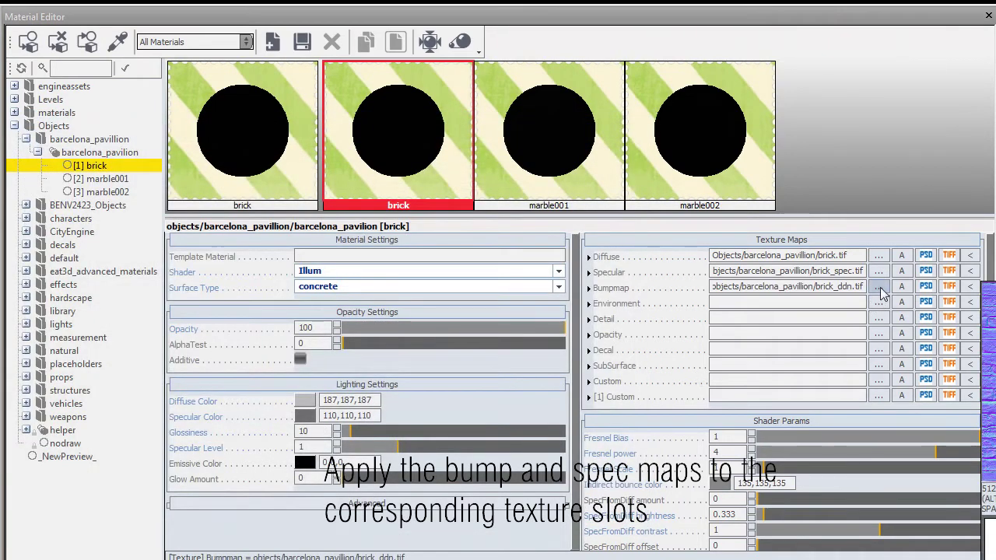
pyautogui.click(878, 287)
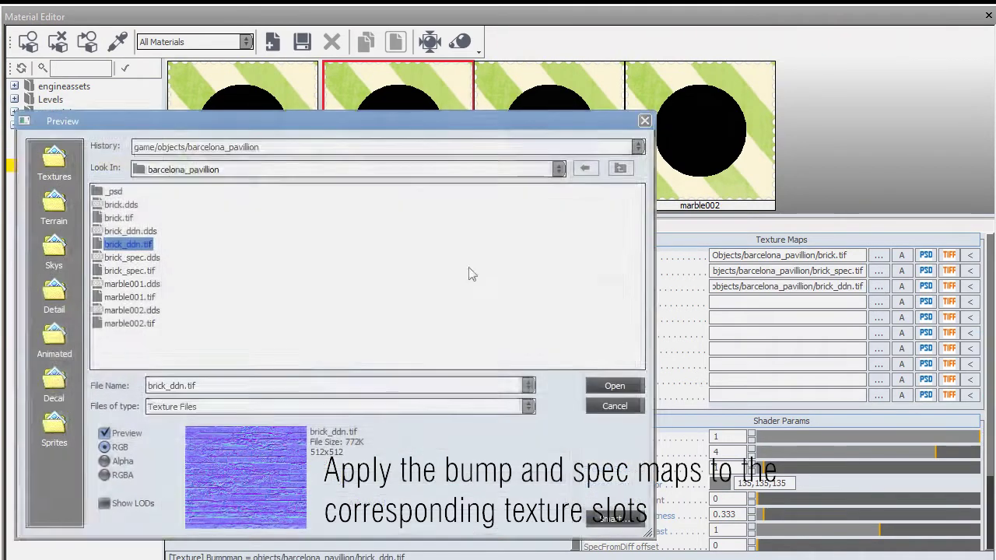
pyautogui.click(601, 389)
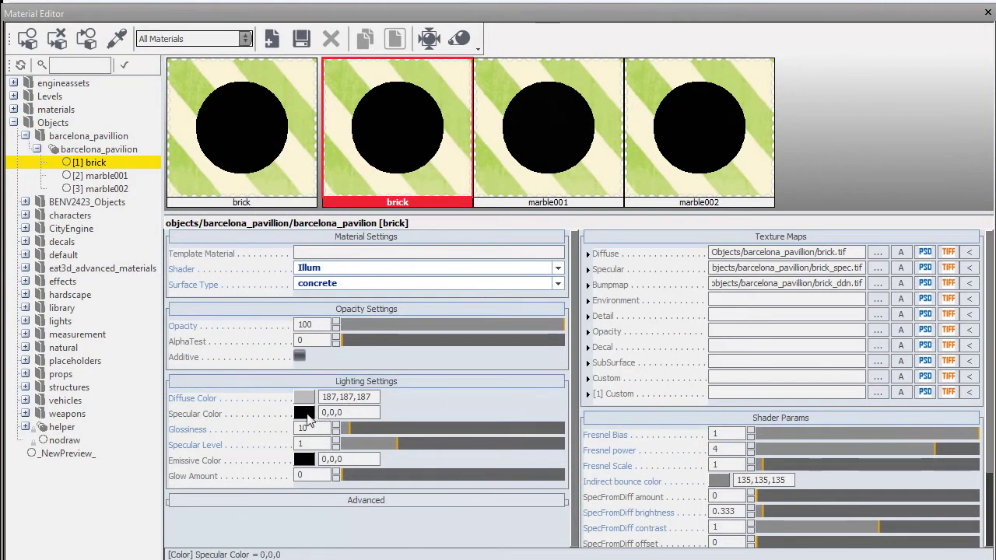
# Step: Set the brick material's specular color to the grey 151,151,151
pyautogui.click(305, 417)
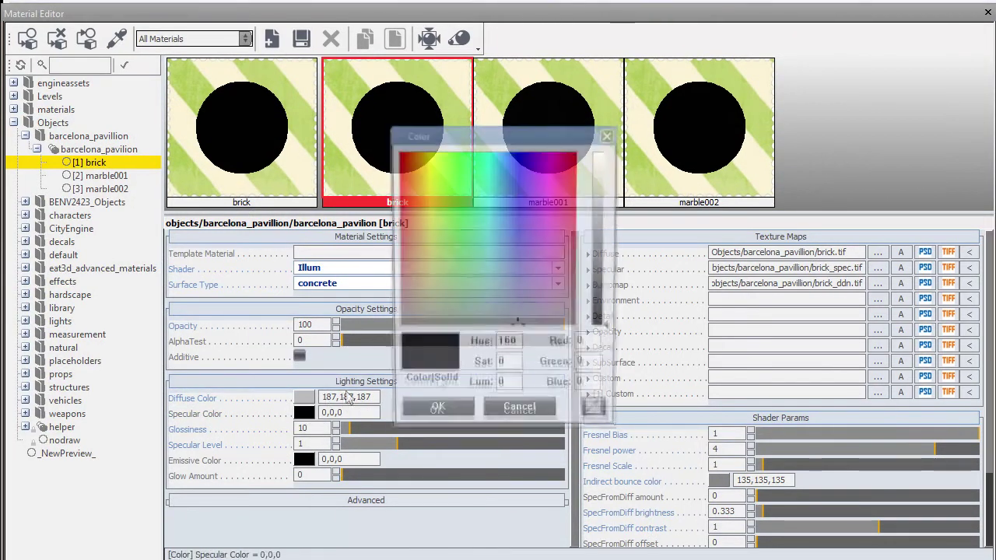
pyautogui.moveTo(611, 330); pyautogui.dragTo(611, 223)
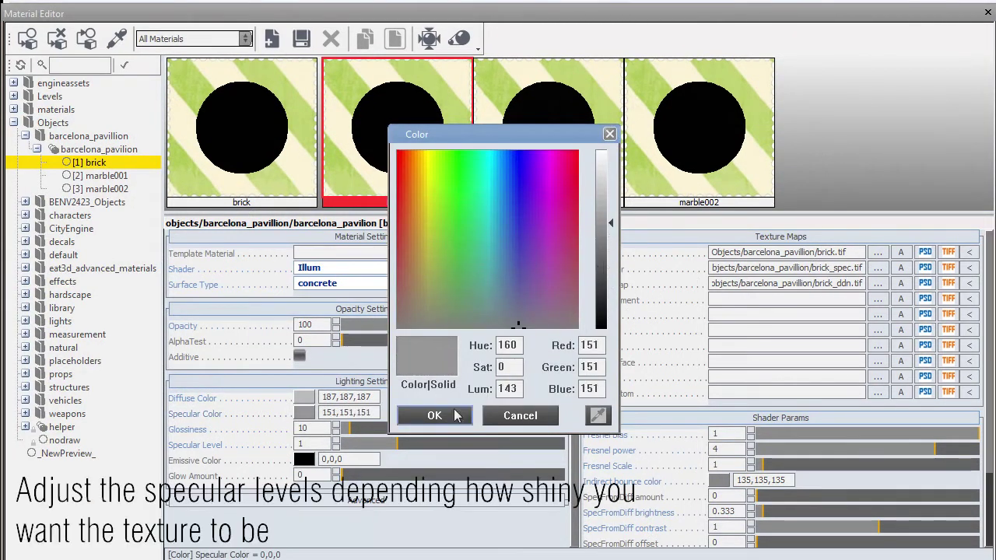
pyautogui.click(439, 416)
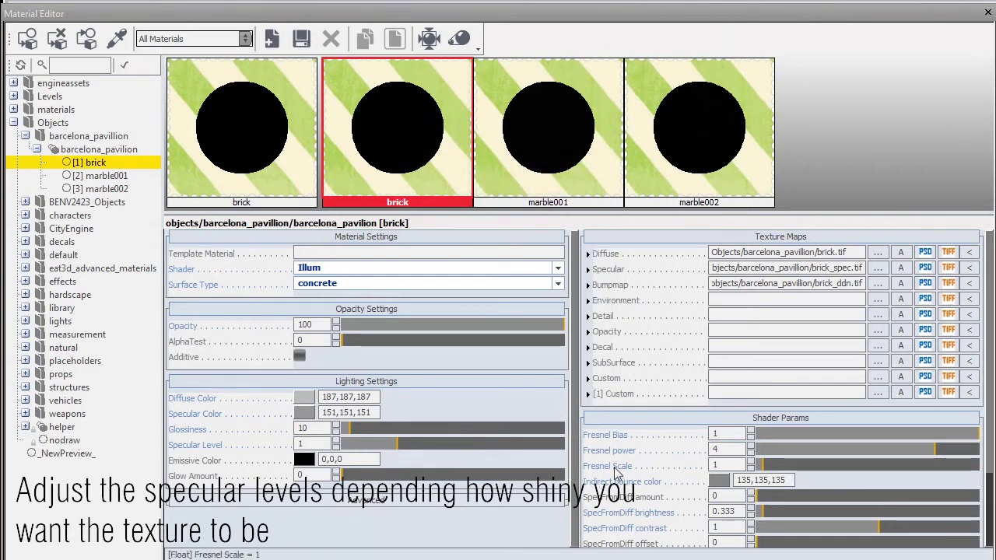
# Step: Choose concrete as the brick material's surface type and close the Material Editor
pyautogui.click(550, 283)
pyautogui.click(444, 338)
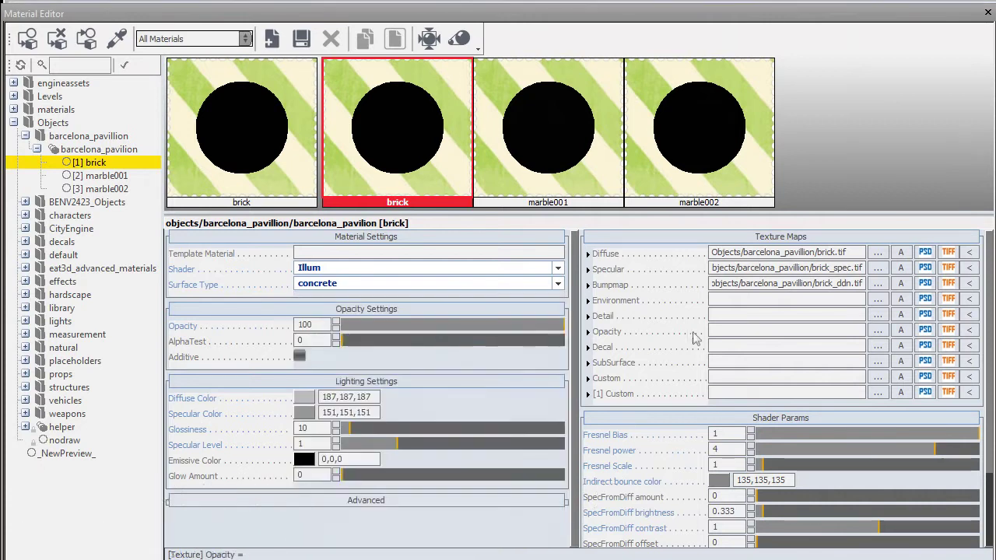
pyautogui.click(986, 14)
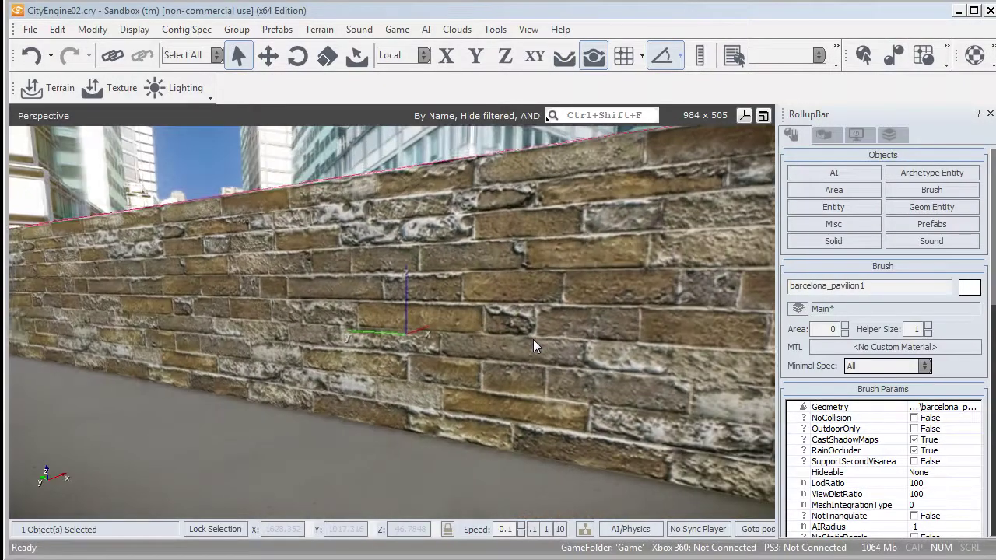
# Step: Enter game mode to inspect the brick wall's surface up close, and return to the editor
pyautogui.hotkey('ctrl', 'g')
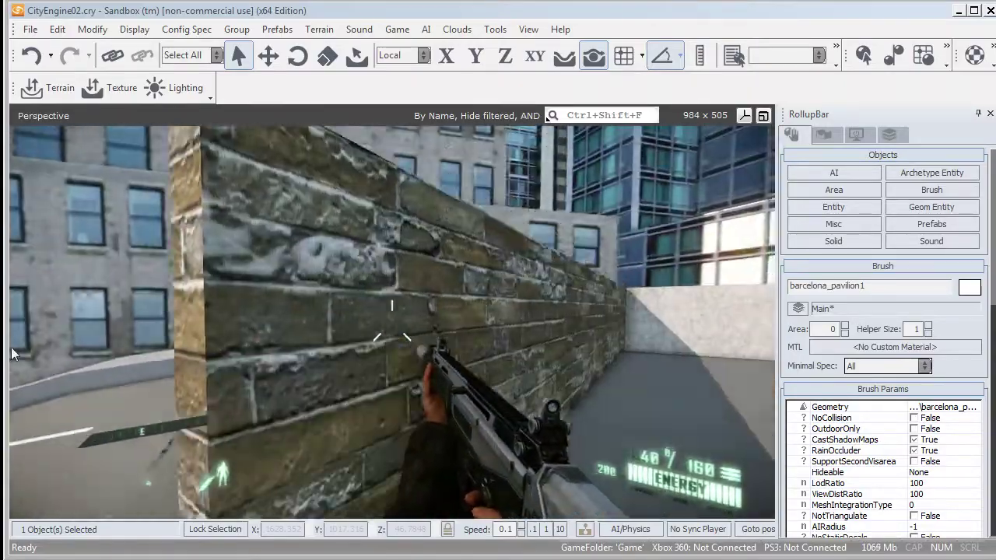
pyautogui.press('Escape')
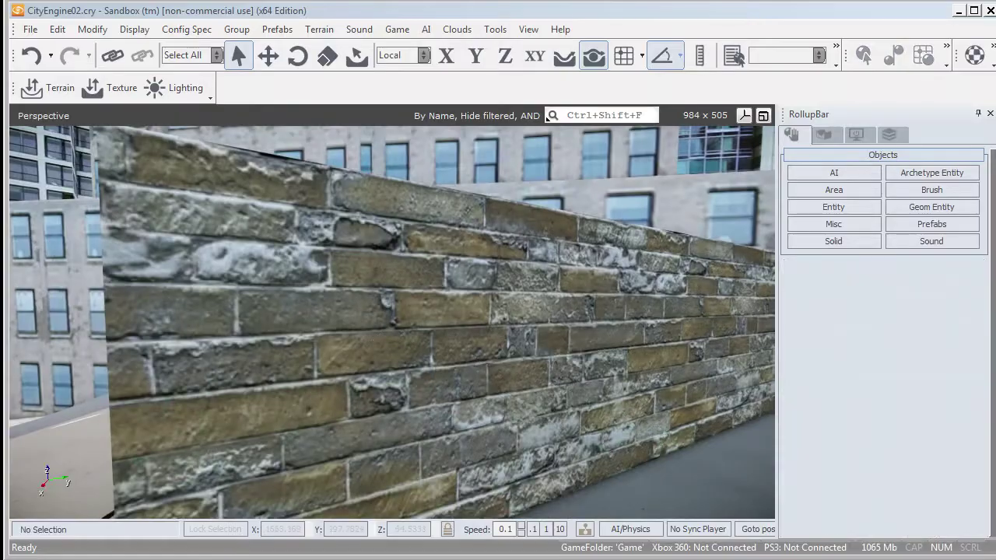